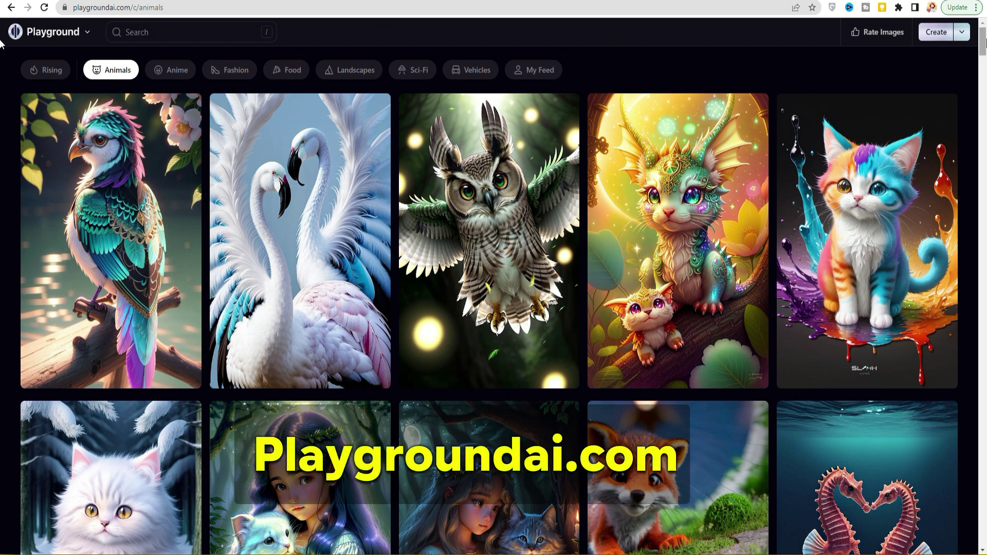
mouse_move(984, 44)
left_mouse_down()
mouse_move(977, 228)
mouse_move(983, 40)
left_mouse_up()
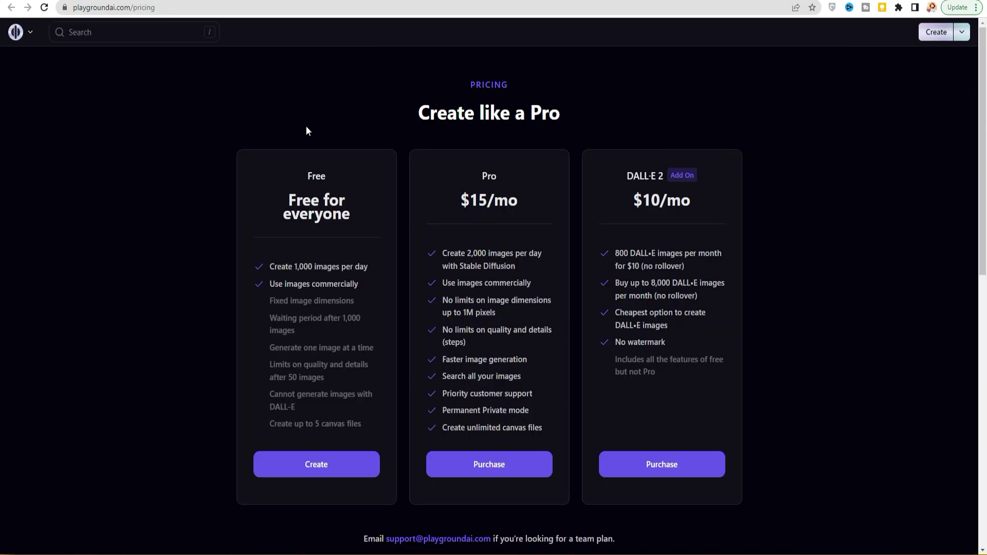
triple_click(301, 266)
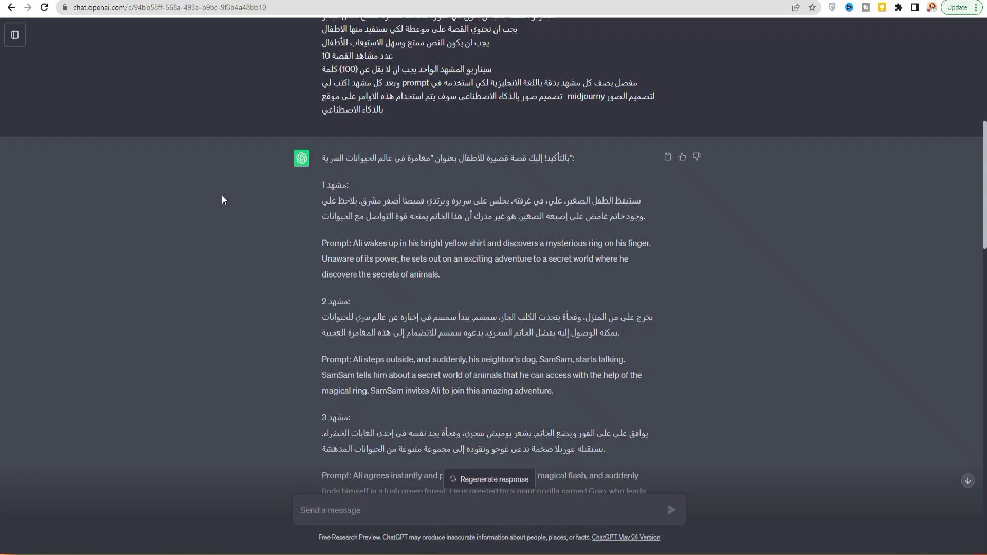
Step: Copy the scene 1 English prompt from ChatGPT into a new Playground board and choose the ReVAnimated filter
left_click_drag(446, 280, 353, 243)
key("ctrl+c")
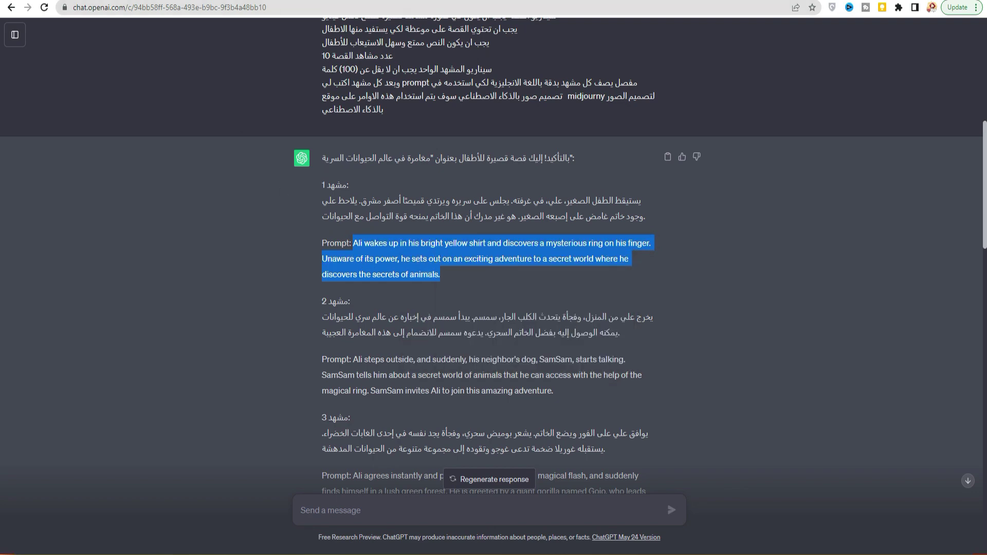
key("ctrl+Tab")
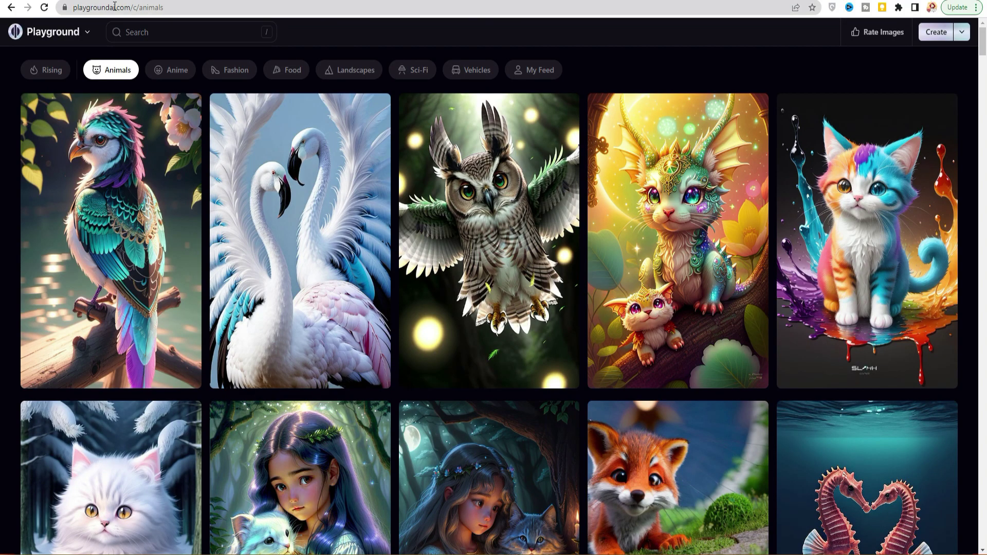
left_click(83, 33)
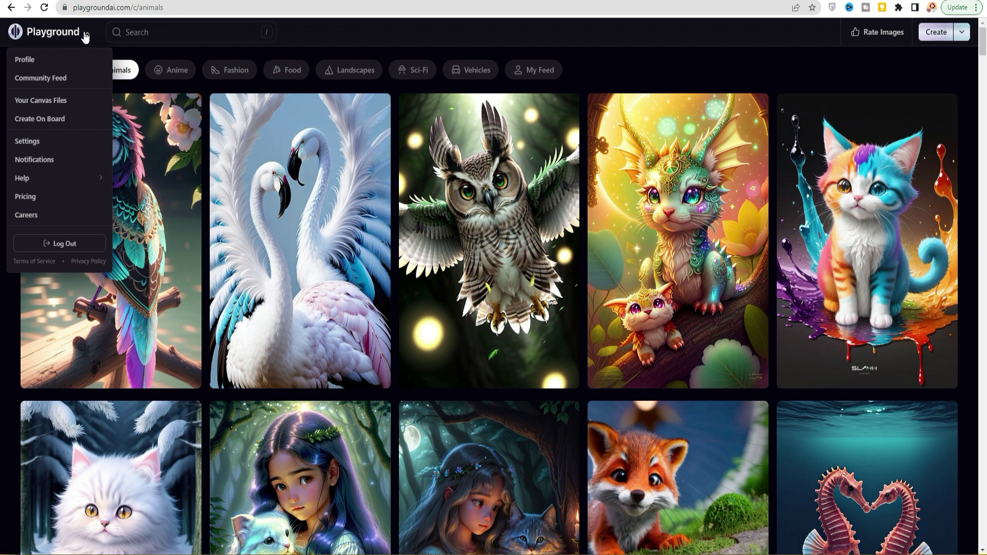
left_click(48, 119)
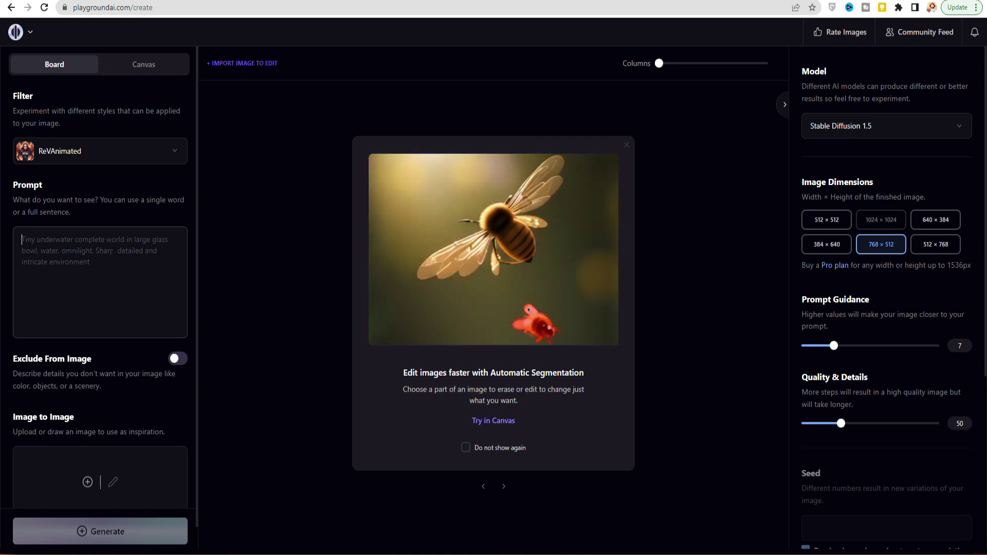
key("ctrl+v")
left_click(171, 152)
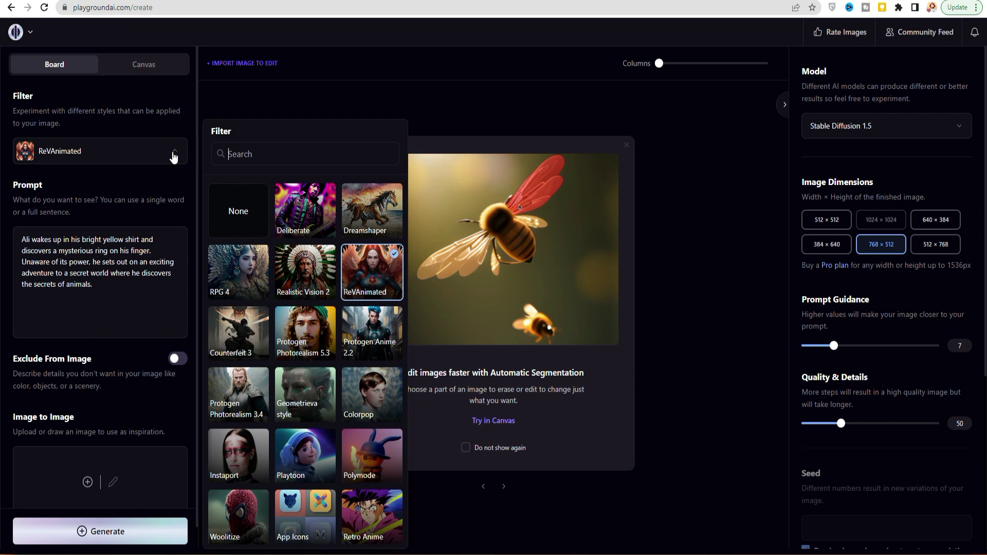
left_click(382, 295)
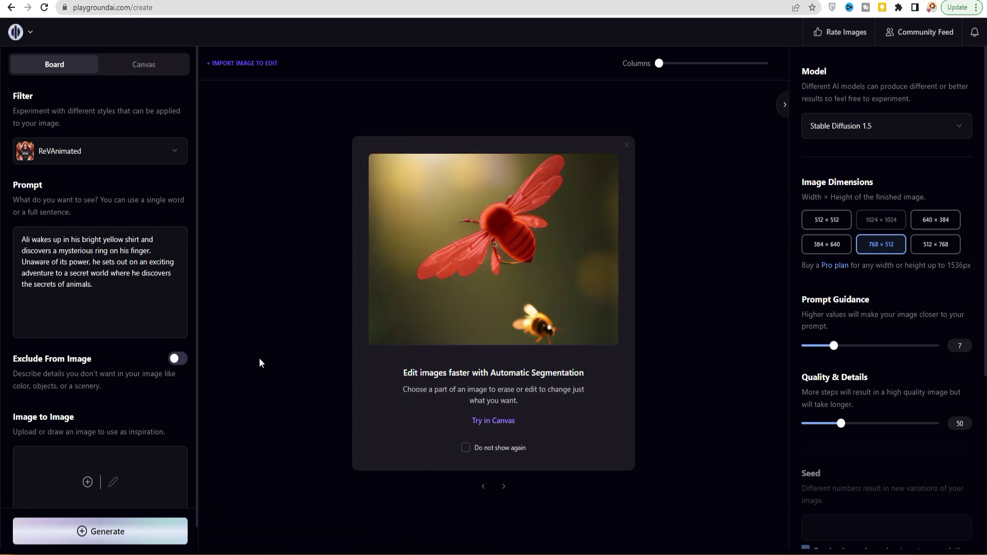
Step: Turn on Exclude From Image with the negative prompt copied from the Word document, and generate the images
left_click(178, 360)
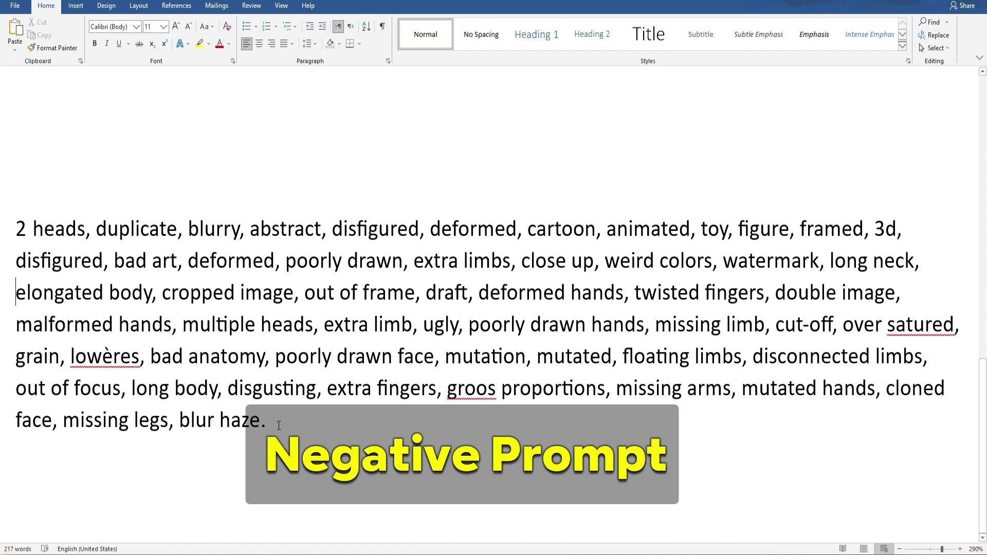
left_click(275, 426)
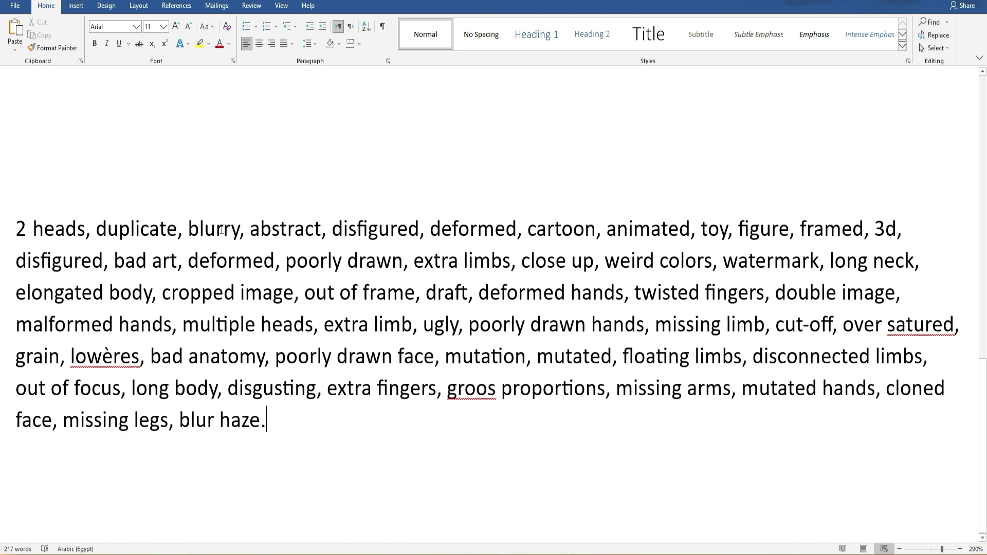
left_click_drag(283, 426, 15, 229)
key("ctrl+c")
key("alt+shift")
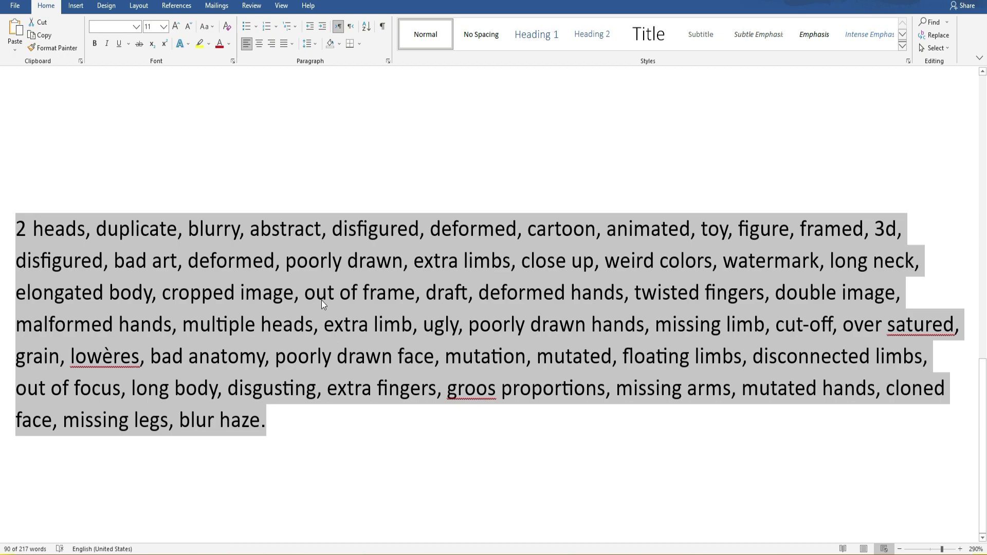
key("alt+Tab")
left_click(189, 398)
key("ctrl+v")
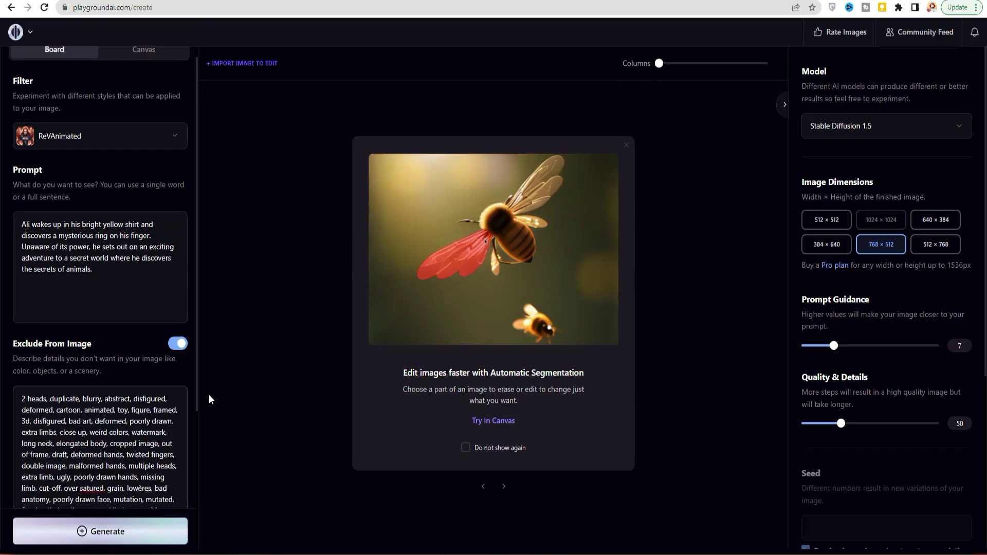
left_click(105, 531)
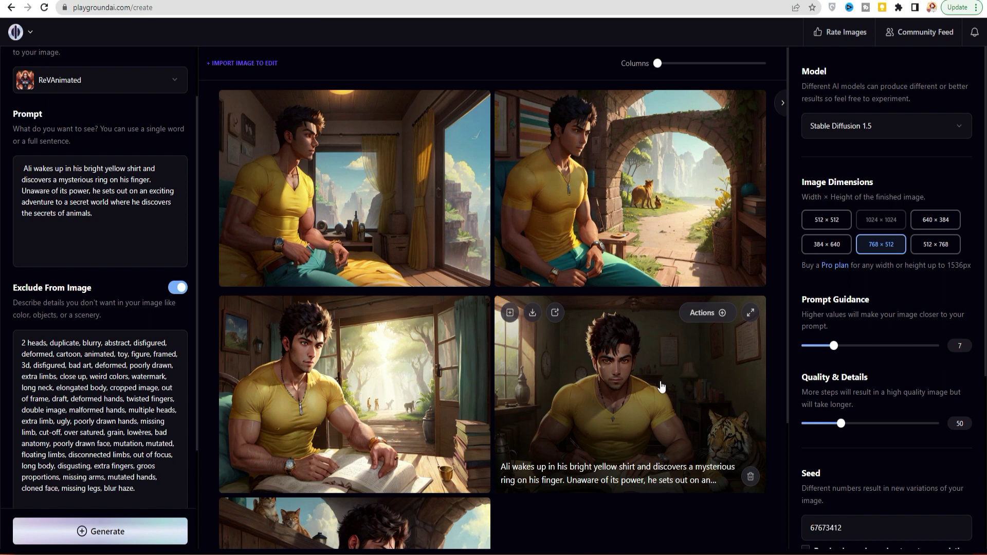
Step: Add ", (pixar style)" to the end of the prompt and "Young boy" to its start
left_click(129, 222)
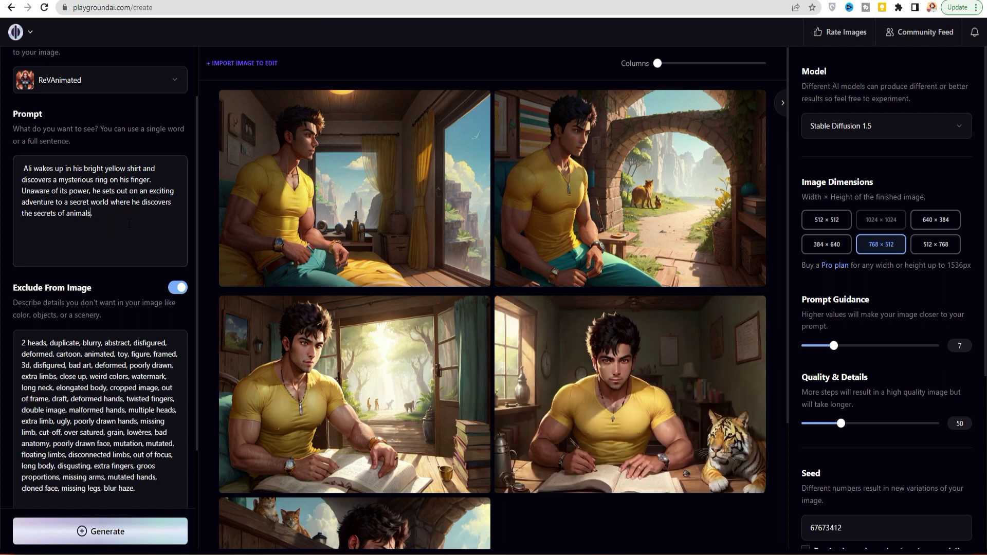
type(", (pixar style)")
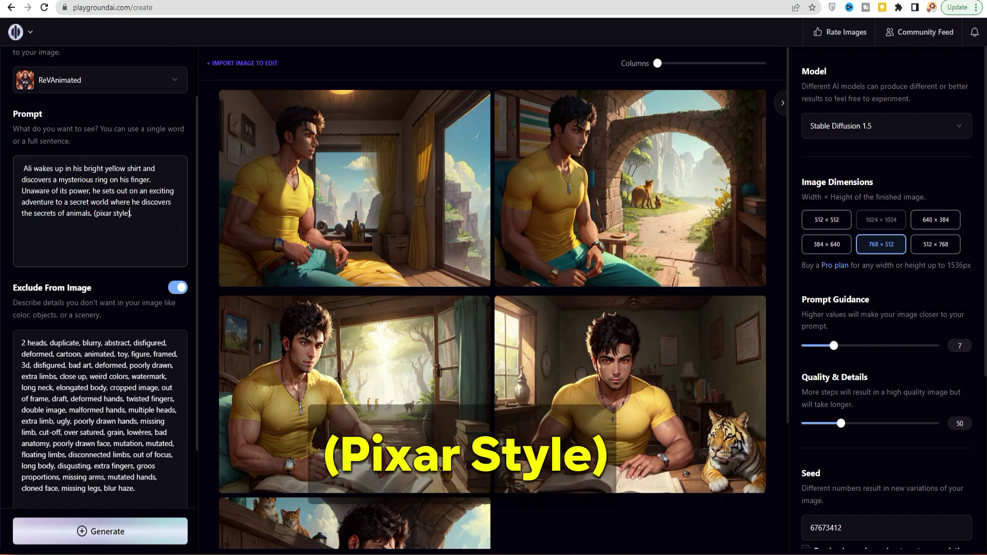
left_click(23, 168)
type("Young boy")
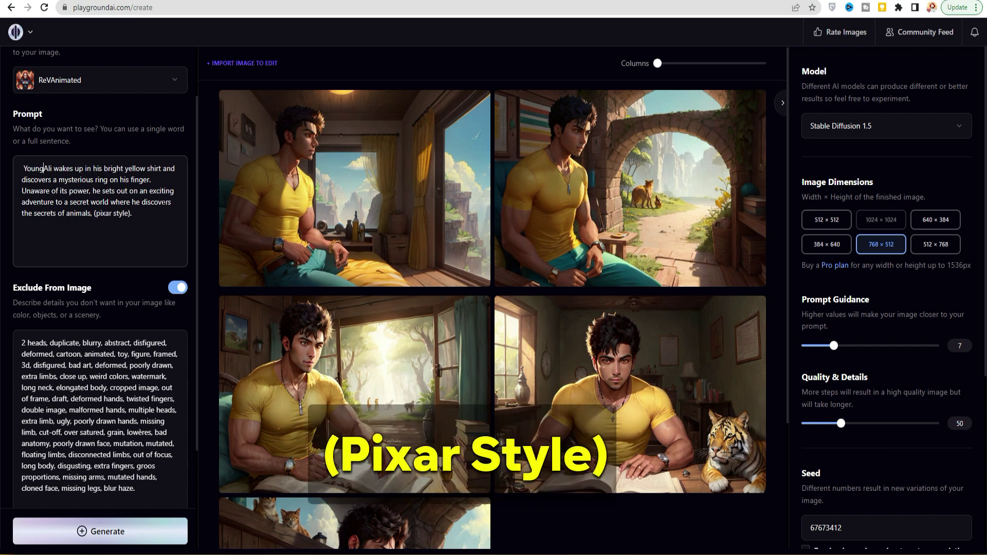
Step: Extend the boy's first name in the prompt to his full name in quotation marks and generate new images
type(" \"")
key("Right")
key("Right")
key("Right")
type("Mahmoud\"")
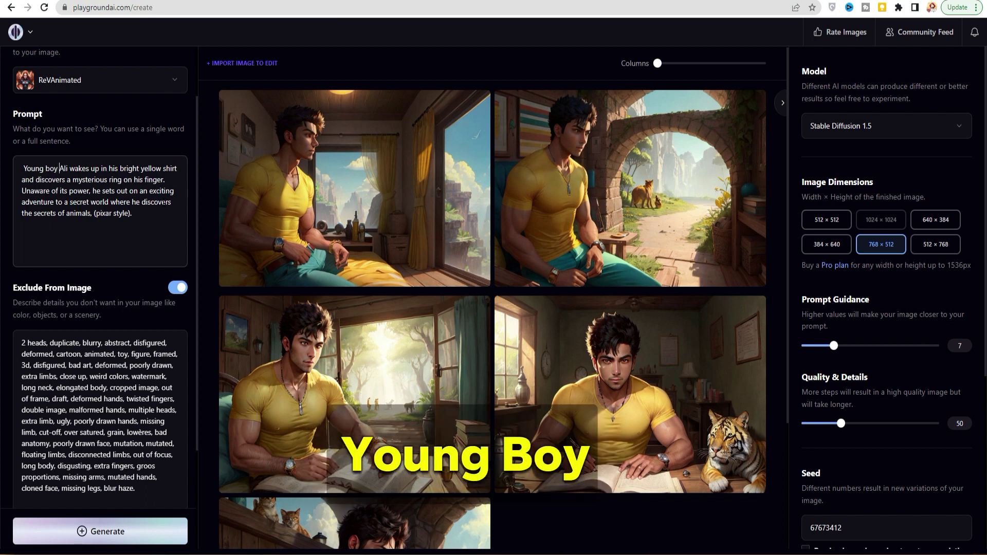
scroll(977, 427, "down", 2)
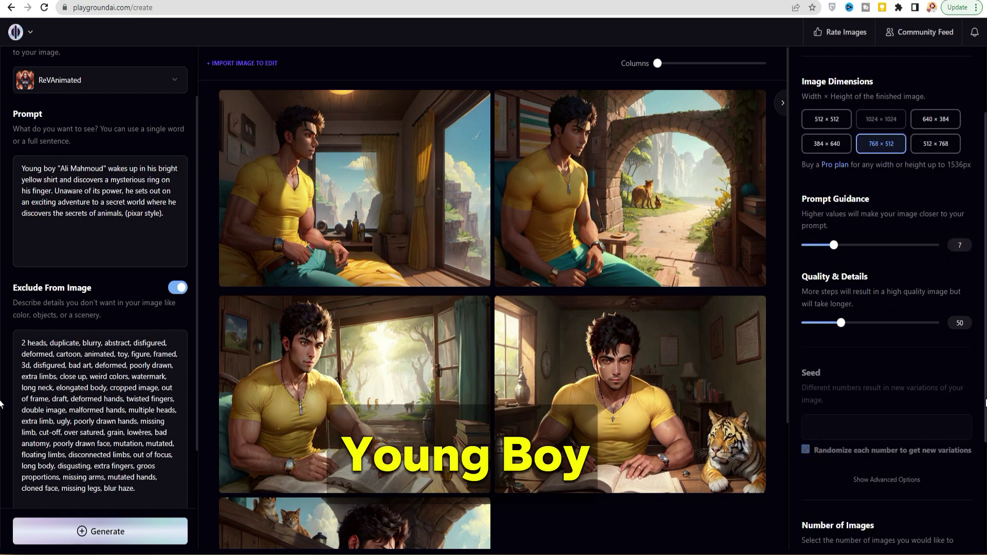
left_click(100, 531)
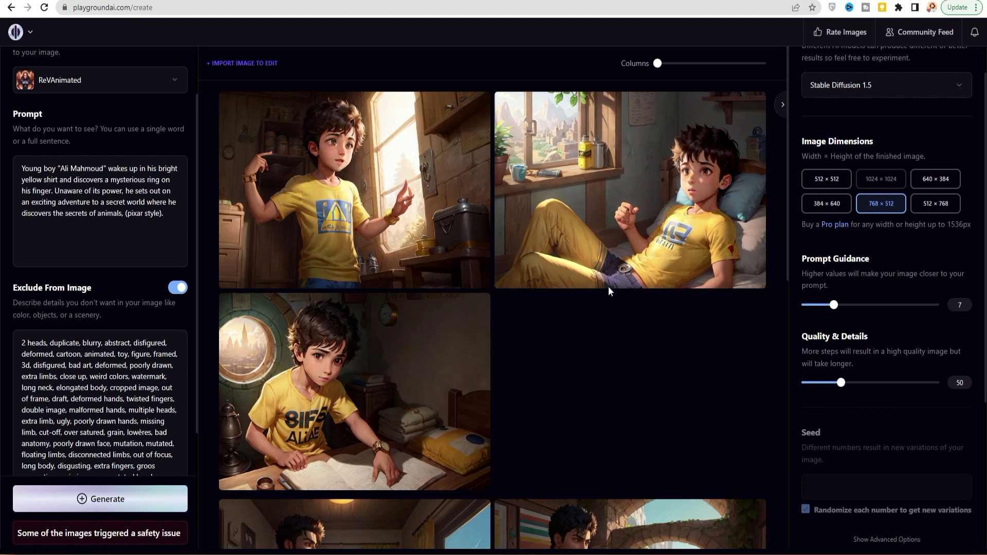
Step: Replace the prompt text between the boy's name and "(pixar style)" with the scene 2 prompt from ChatGPT, and generate its images
mouse_move(677, 211)
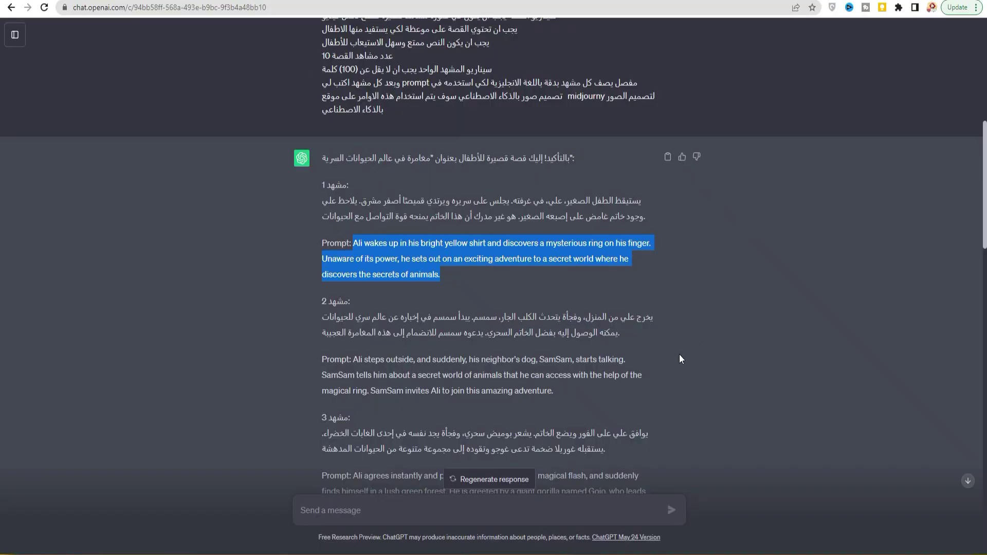
scroll(669, 339, "down", 2)
left_click_drag(554, 278, 363, 248)
key("ctrl+c")
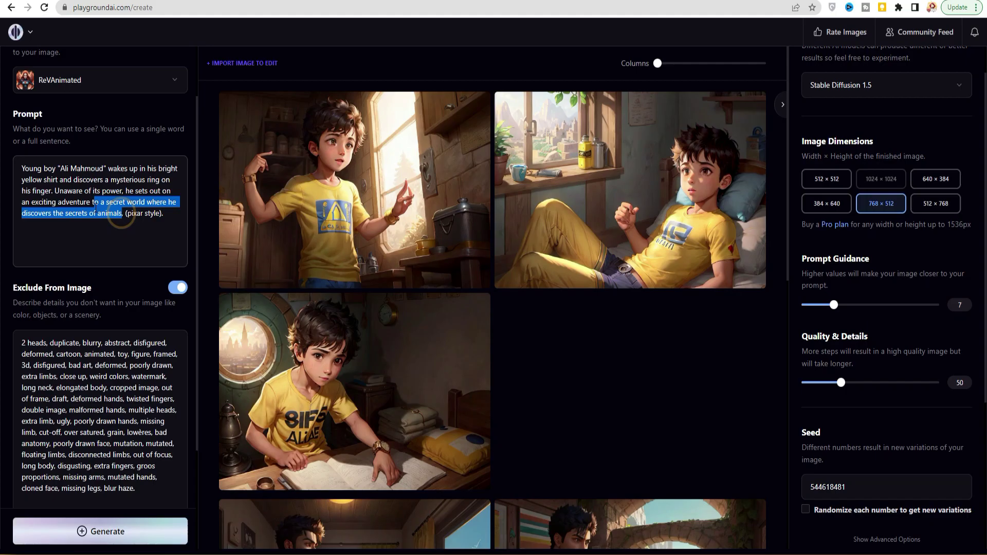
left_click_drag(108, 196, 107, 168)
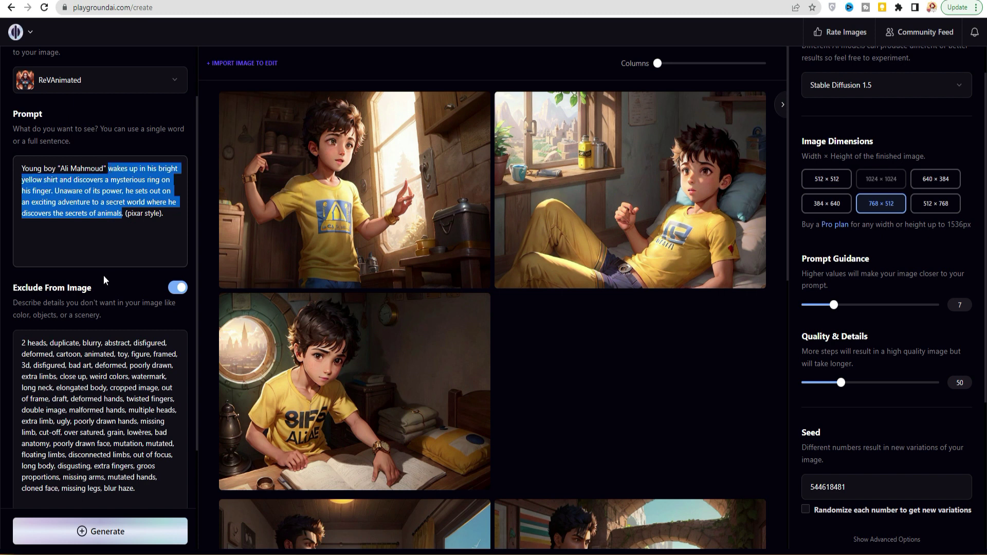
key("ctrl+v")
left_click(128, 530)
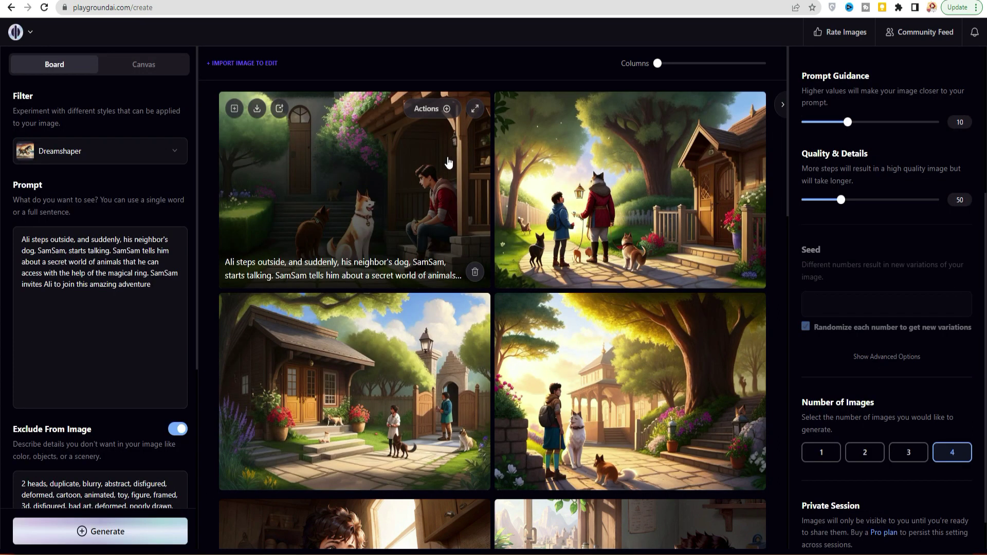
Step: View the first generated scene 2 image at full size and close it
left_click(475, 108)
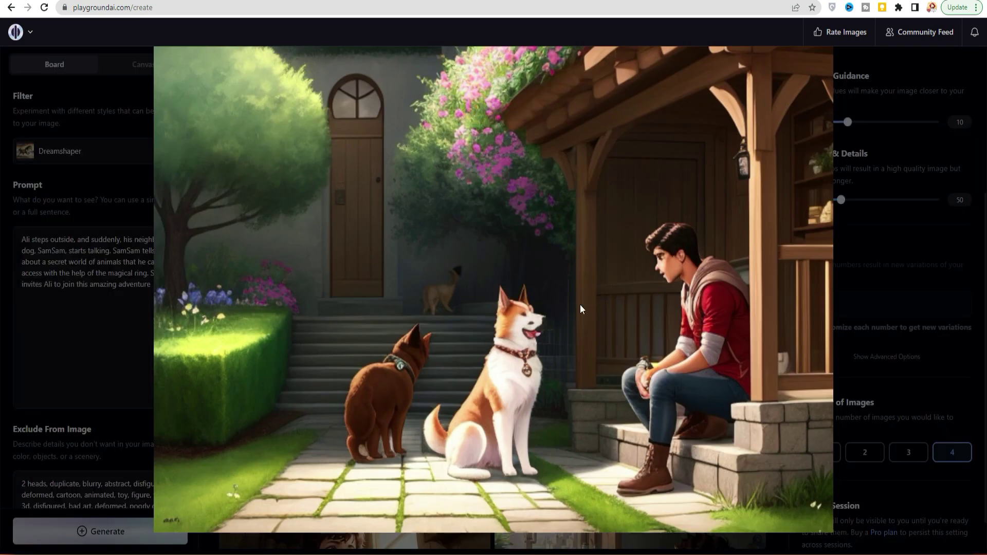
key("Escape")
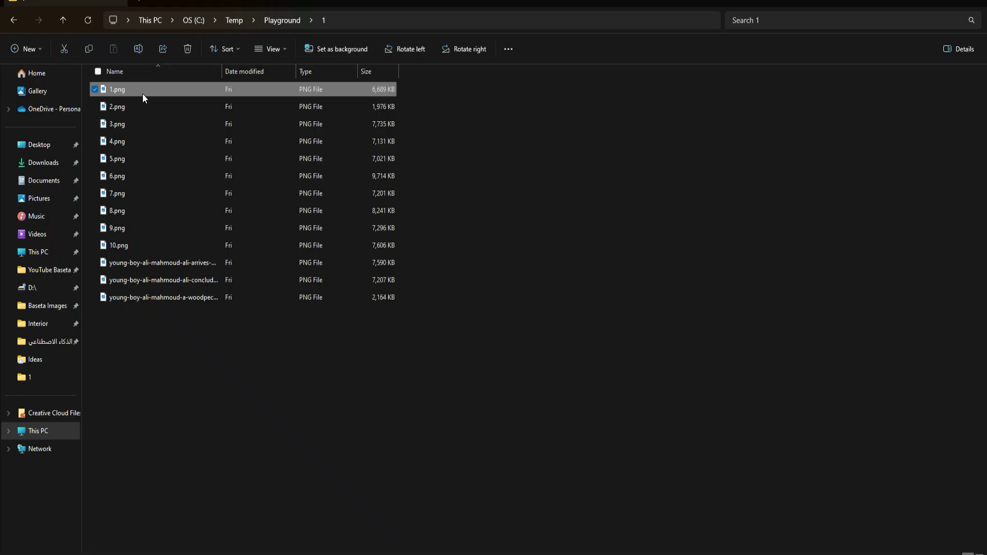
Step: Open 1.png from the Playground folder and page through the saved scene images
double_click(142, 94)
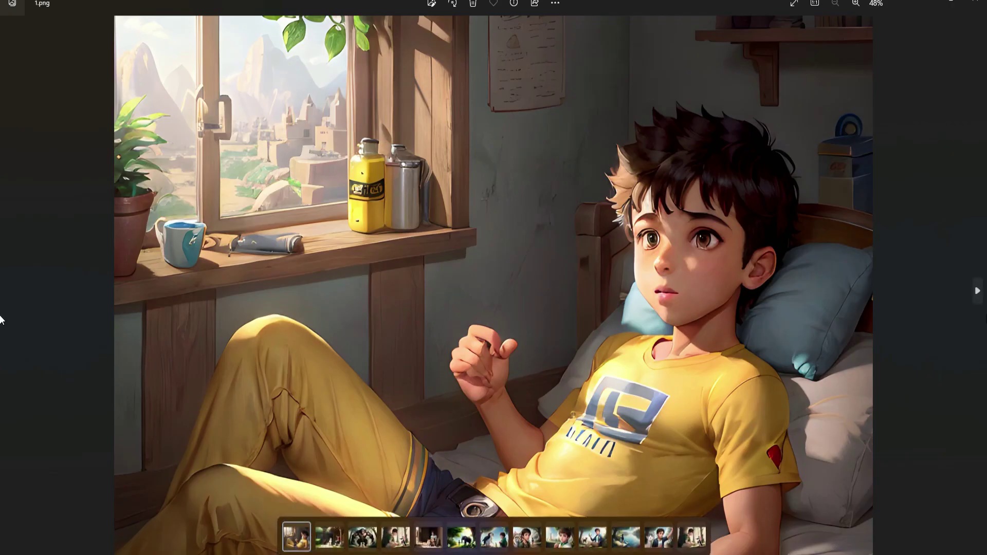
left_click(978, 292)
left_click(979, 292)
left_click(978, 292)
left_click(978, 292)
left_click(978, 292)
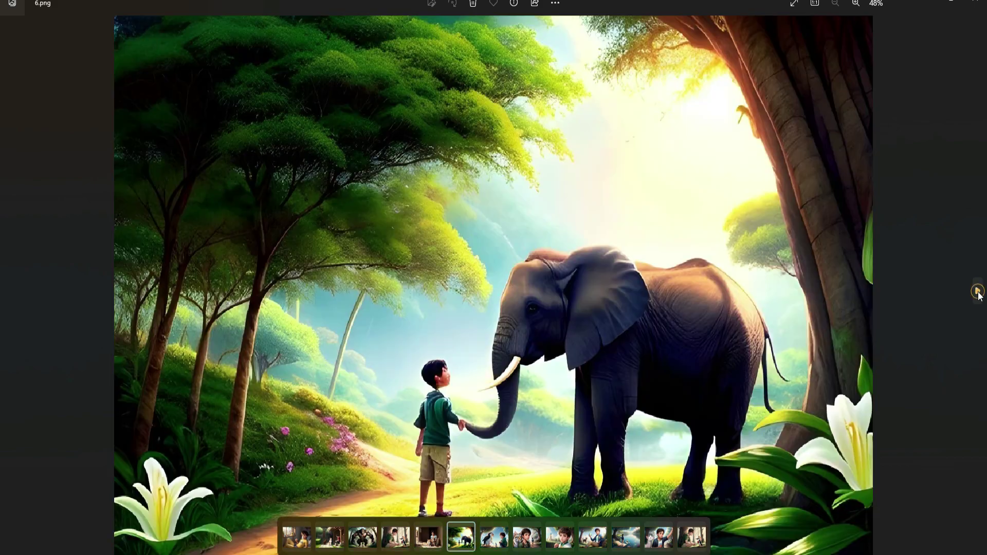
left_click(978, 292)
left_click(978, 292)
left_click(979, 292)
left_click(978, 292)
left_click(979, 292)
left_click(978, 292)
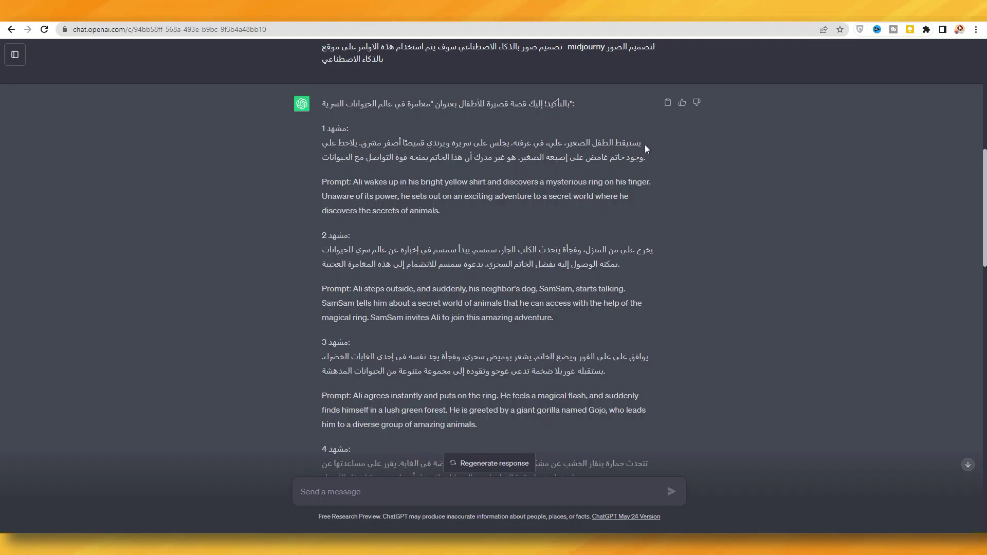
Step: Copy the Arabic scene 1 narration from ChatGPT into the ElevenLabs text-to-speech box and generate the speech
left_click_drag(644, 144, 403, 153)
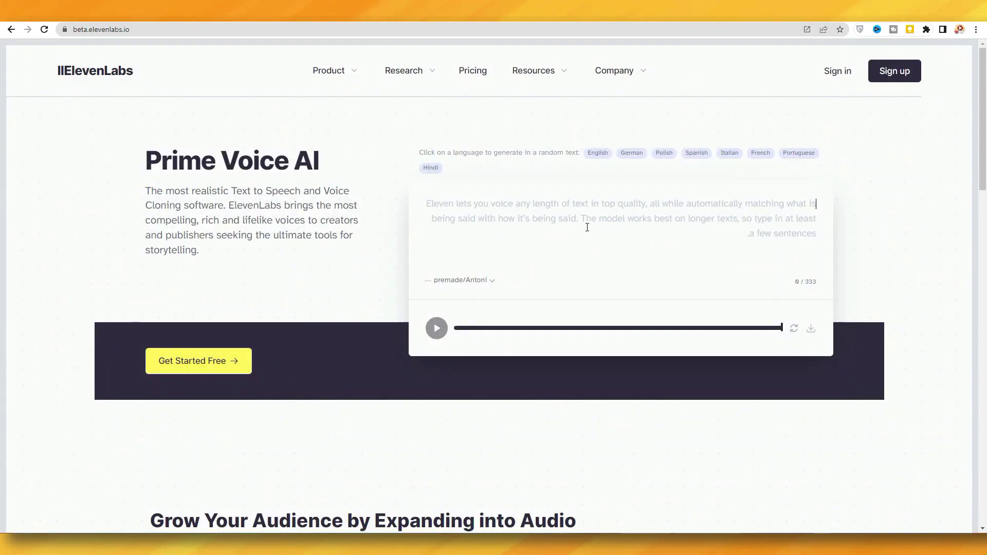
type("يستيقظ الطفل الصغير، علي، في غرفته. يجلس على سريره ويرتدي قميصًا أصفر مشرق. يلاحظ علي وجود خاتم غامض على إصبعه الصغير. هو غير مدرك أن هذا الخاتم يمنحه قوة التواصل مع الحيوانات.")
key("BackSpace")
key("BackSpace")
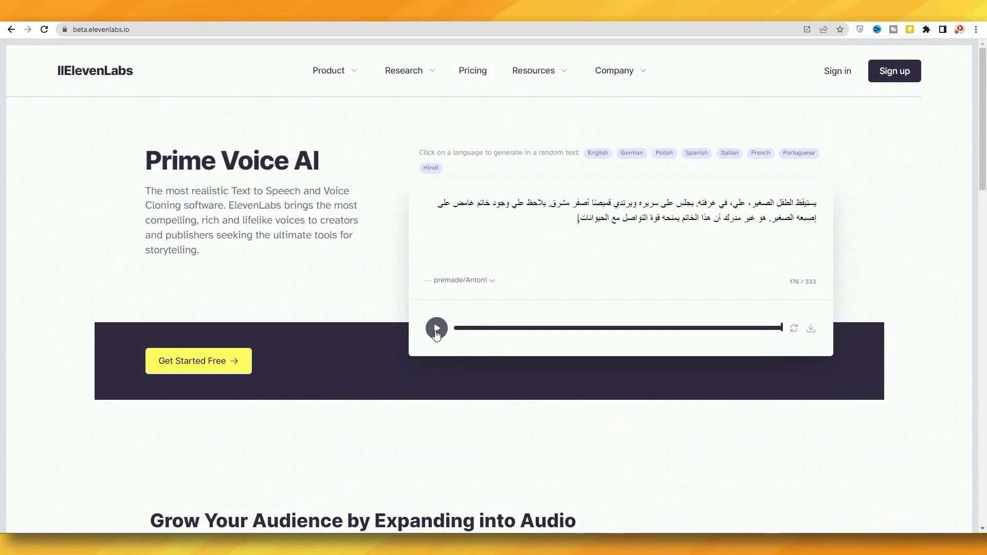
left_click(437, 329)
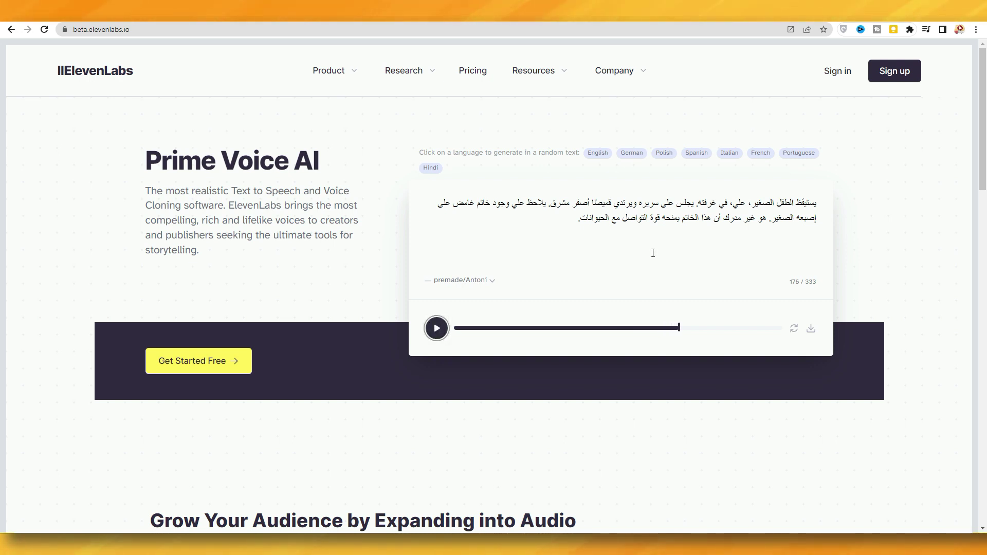
left_click(818, 287)
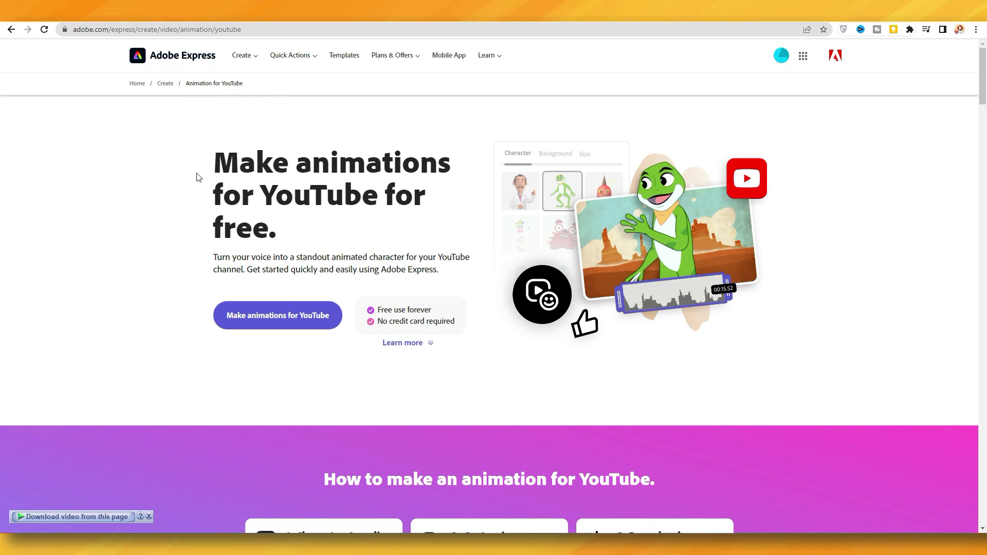
Step: Open Adobe Express's Animate from audio tool and try several Humans characters, settling on the moustached man in a red shirt
left_click(311, 319)
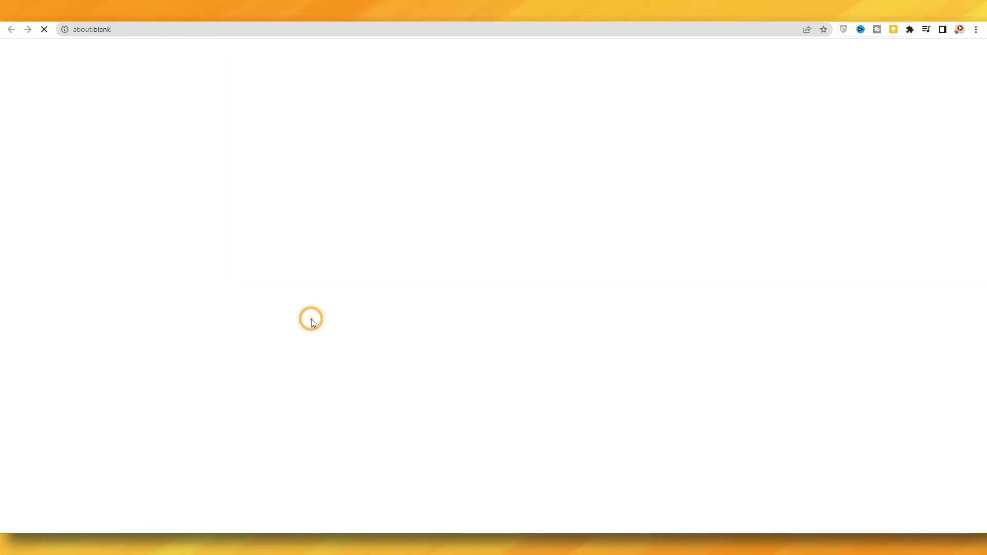
left_click(720, 243)
left_click(766, 242)
left_click(766, 360)
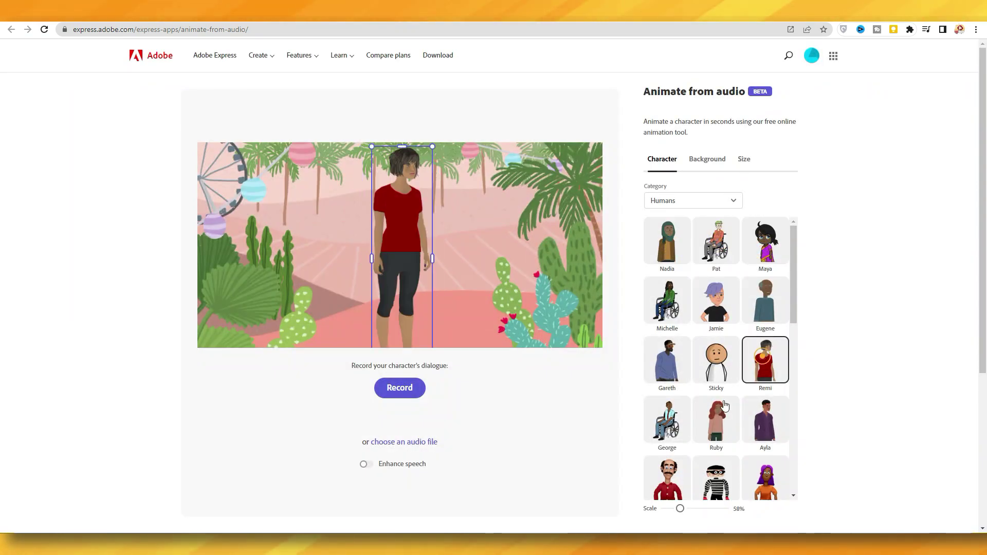
left_click(718, 428)
left_click(667, 476)
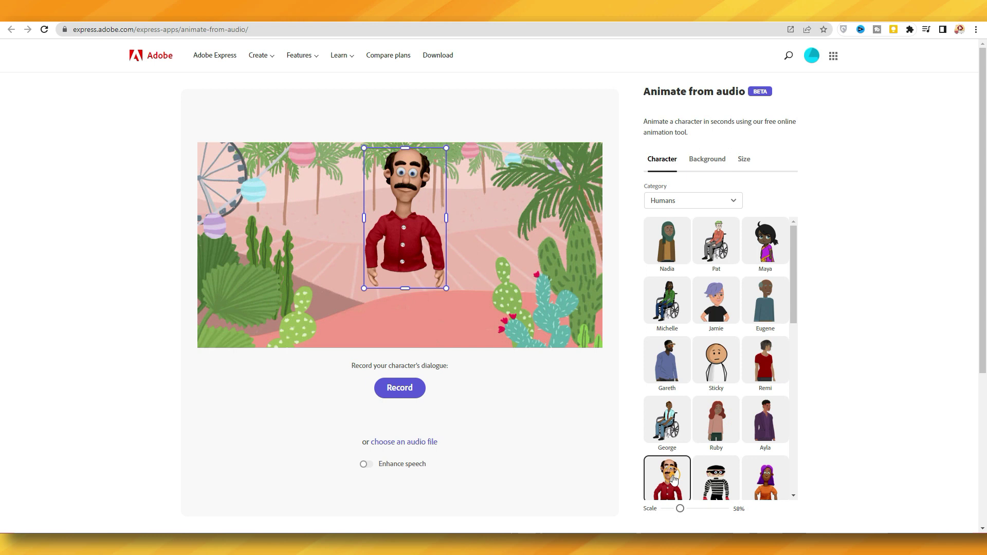
Step: Try the purple-haired woman in an orange shirt, and select Mark from the Humans characters instead
left_click(766, 476)
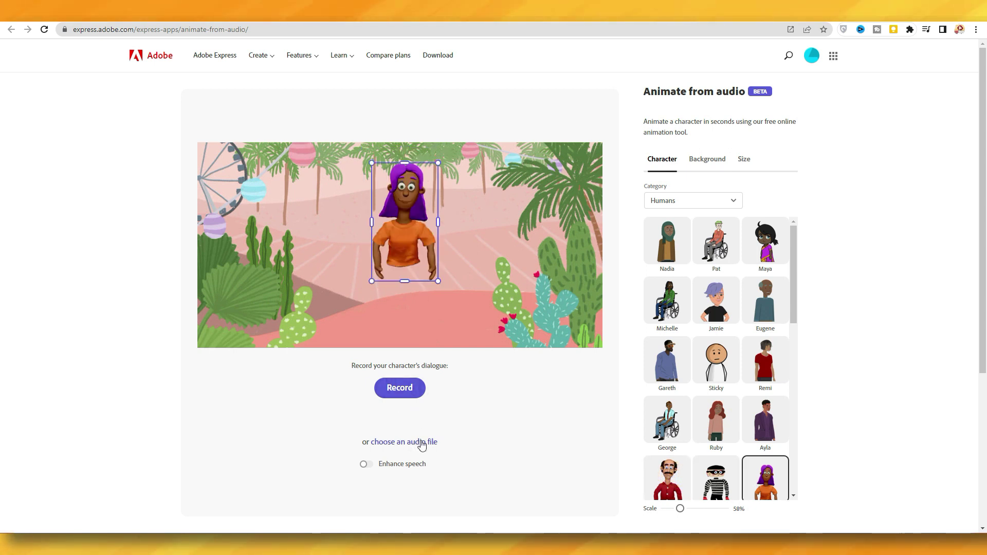
left_click(438, 467)
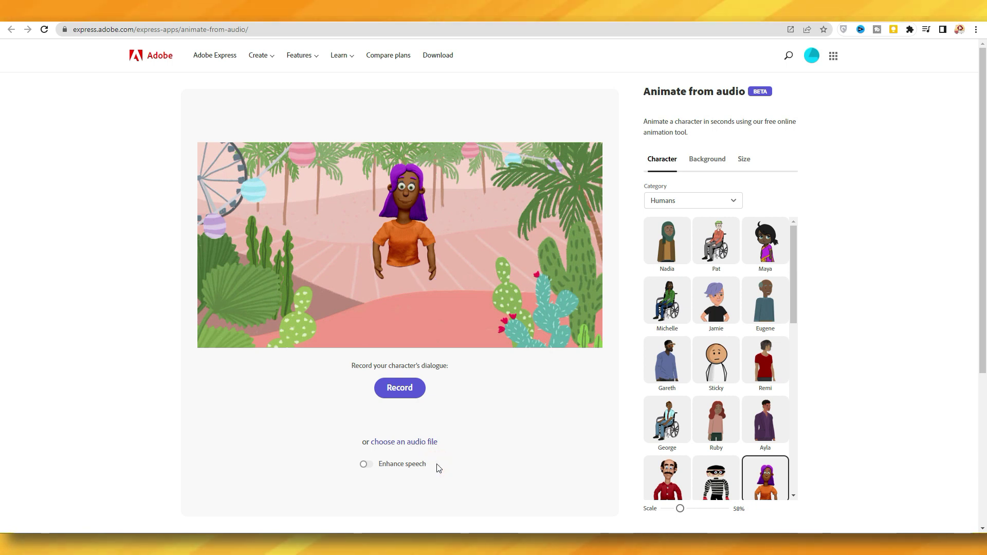
scroll(794, 308, "down", 3)
left_click_drag(794, 301, 806, 441)
left_click(765, 468)
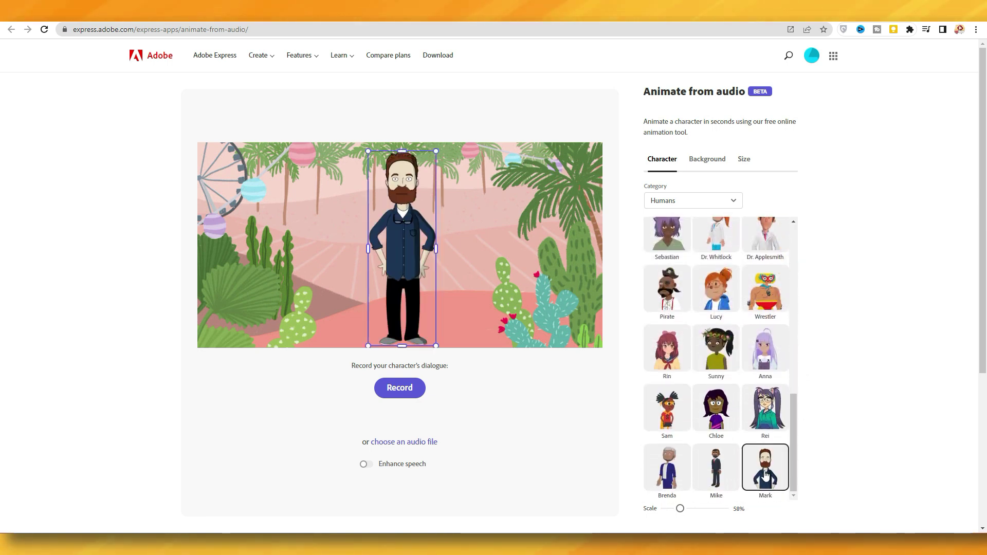
Step: Replace the Festival background with a custom bright green colour, #65F155, behind the character
left_click(705, 160)
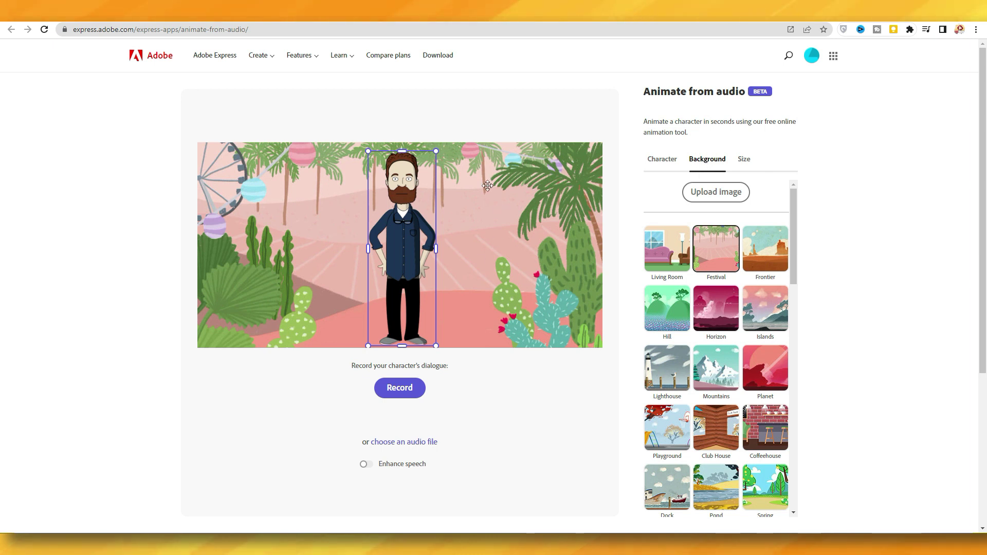
left_click_drag(793, 242, 805, 471)
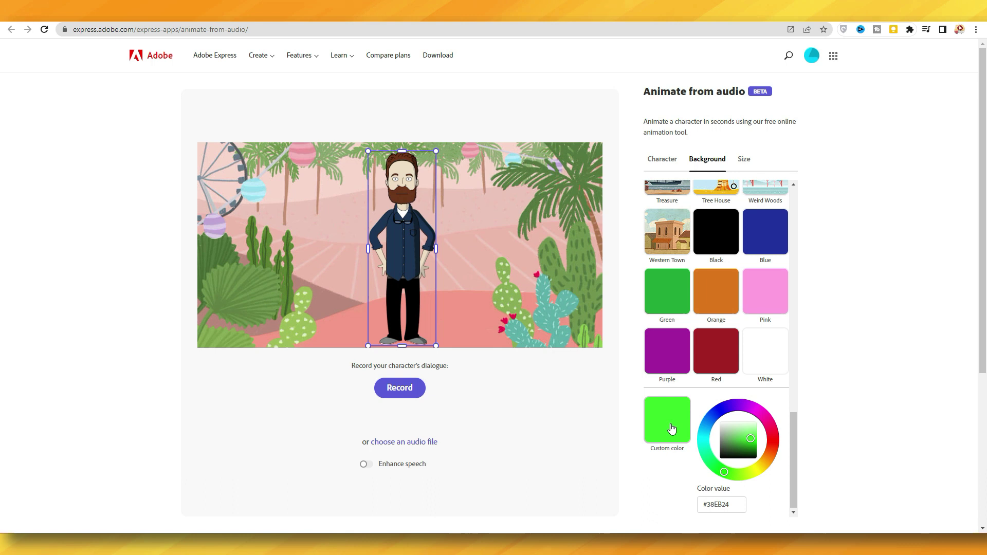
left_click(749, 436)
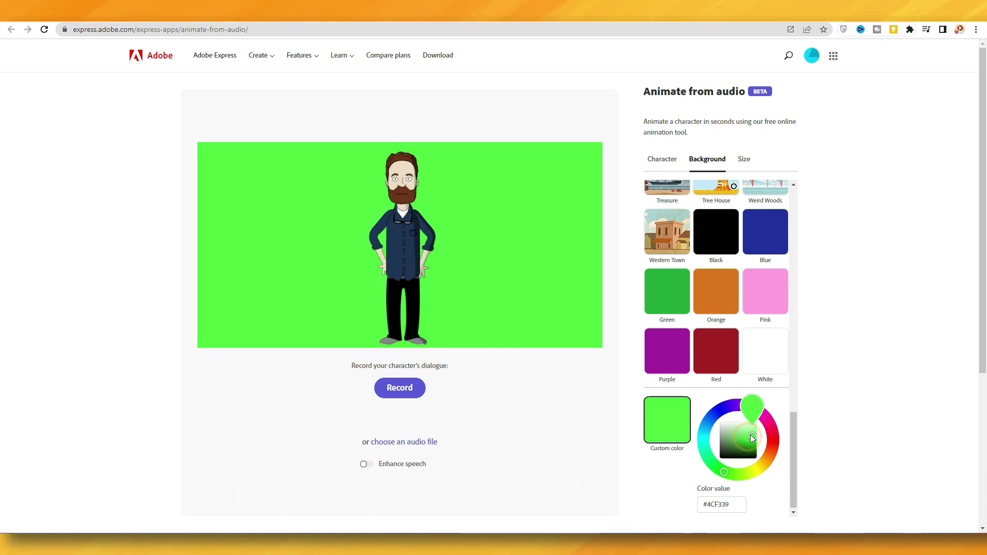
left_click_drag(749, 436, 751, 437)
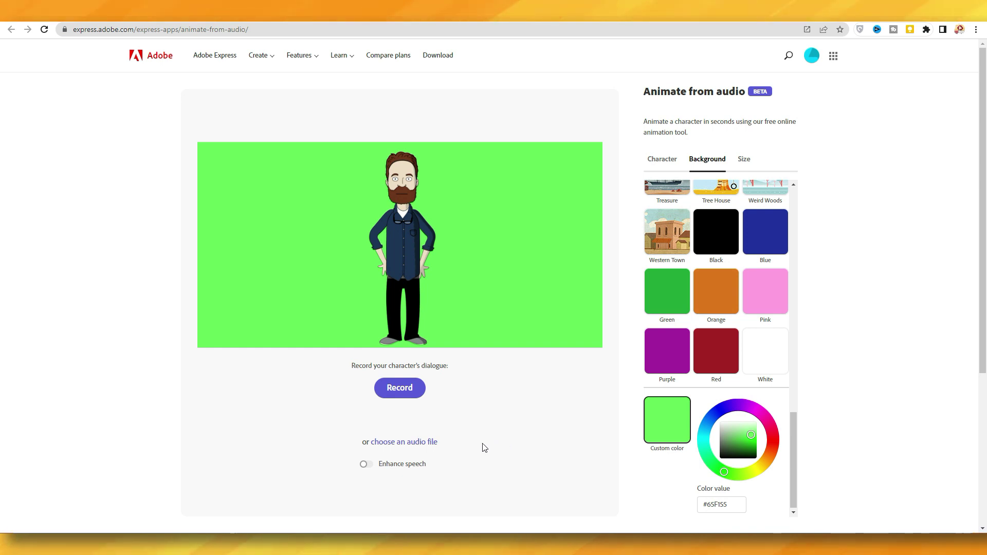
Step: Animate the character from the narration audio file and play the resulting preview
left_click(418, 443)
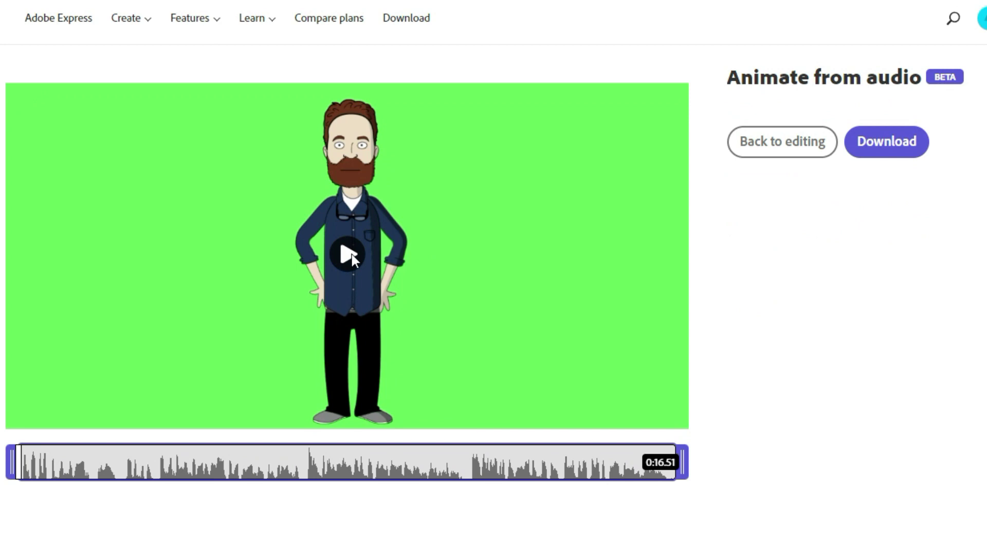
left_click(352, 254)
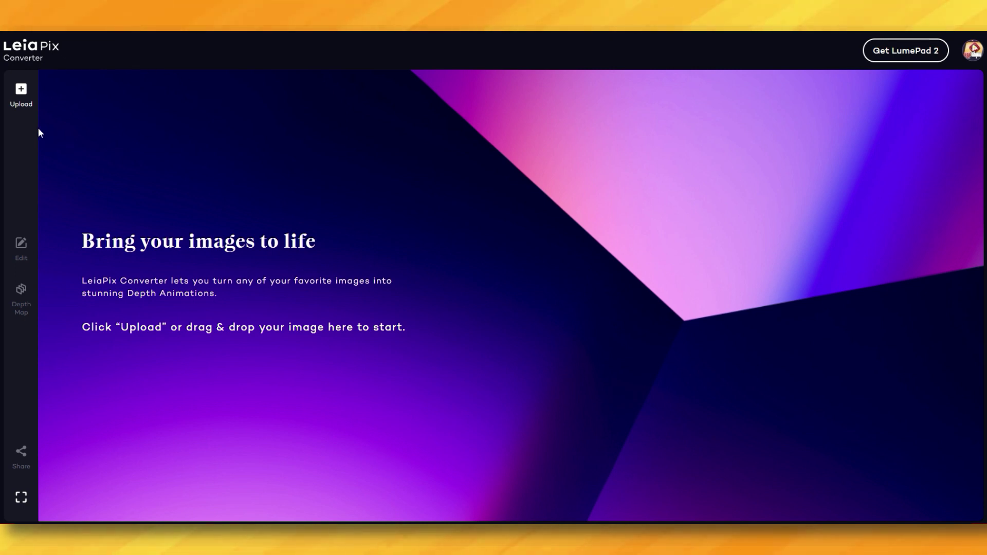
Step: Switch to LeiaPix Converter and upload the scene image 1.png, showing the boy in bed
left_click(21, 93)
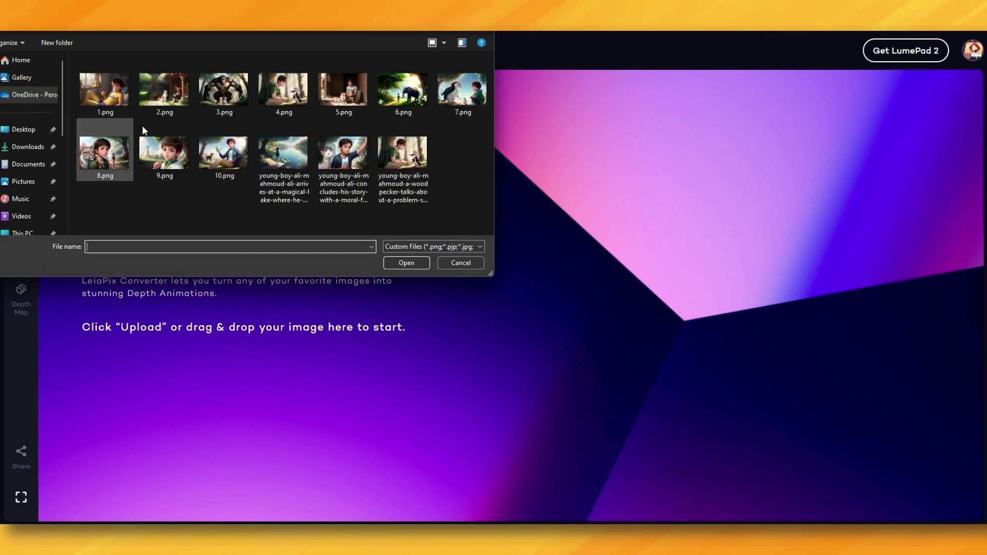
left_click(408, 263)
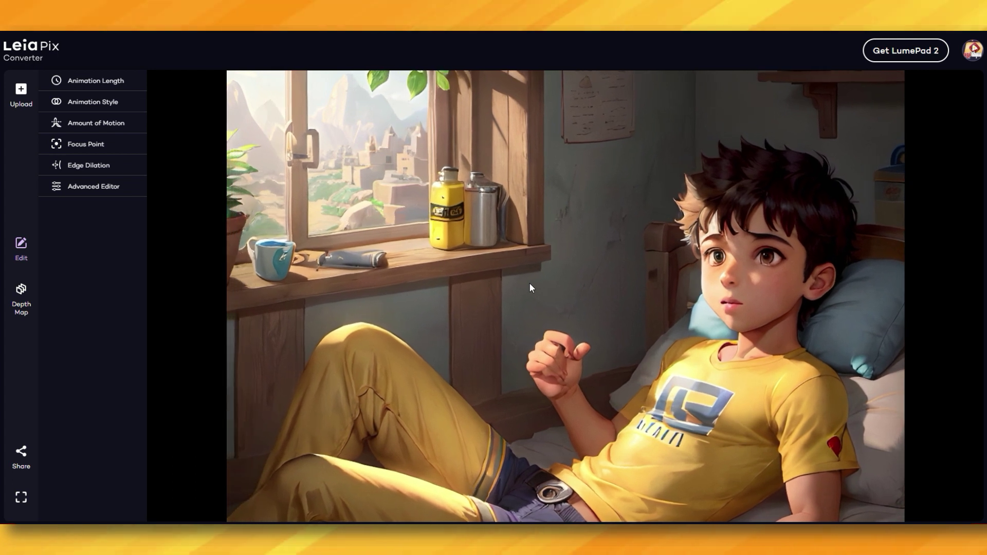
Step: Show the animation length and style options, try the Circle style, and set the style back to Perspective
left_click(102, 81)
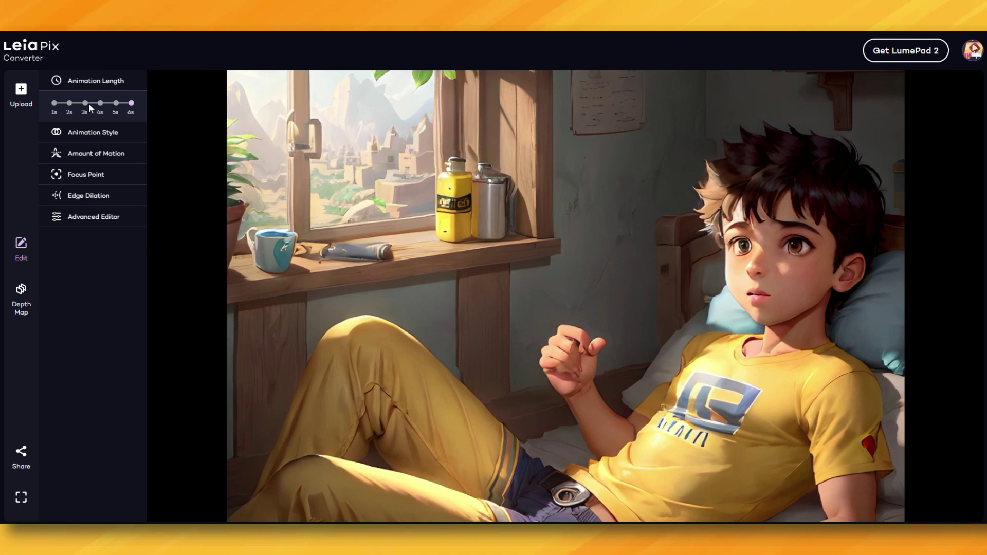
left_click(95, 132)
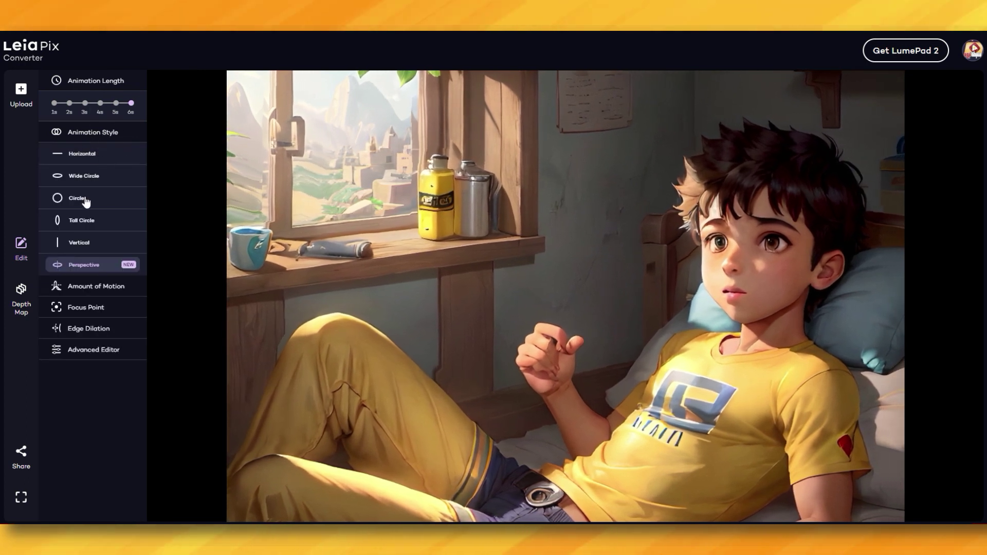
left_click(77, 200)
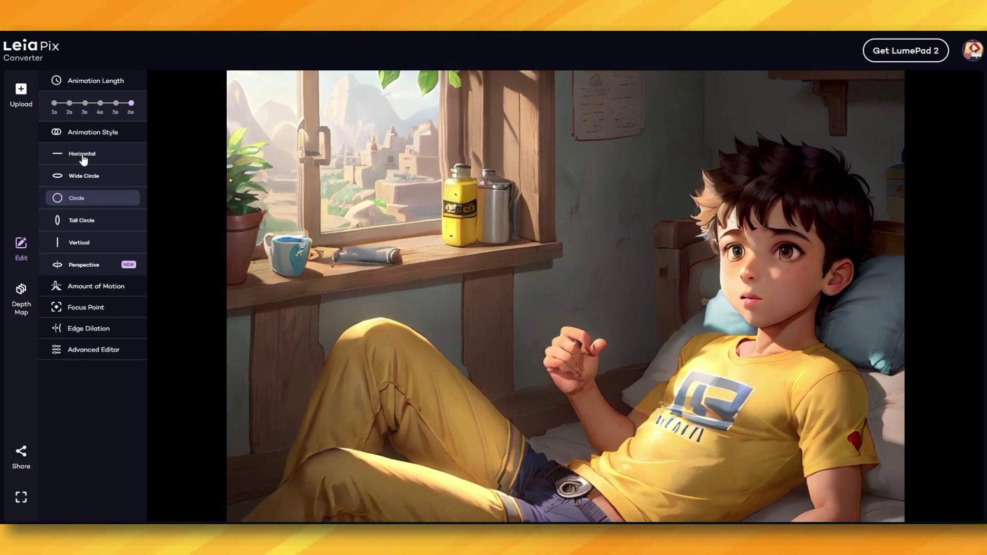
left_click(84, 265)
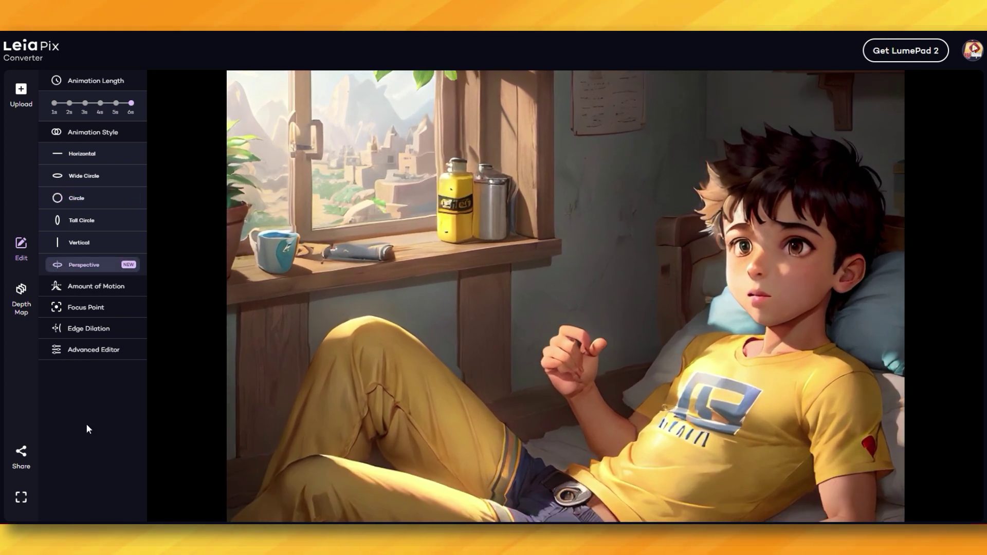
Step: Save the depth animation of the scene image to the device as an MP4
left_click(20, 463)
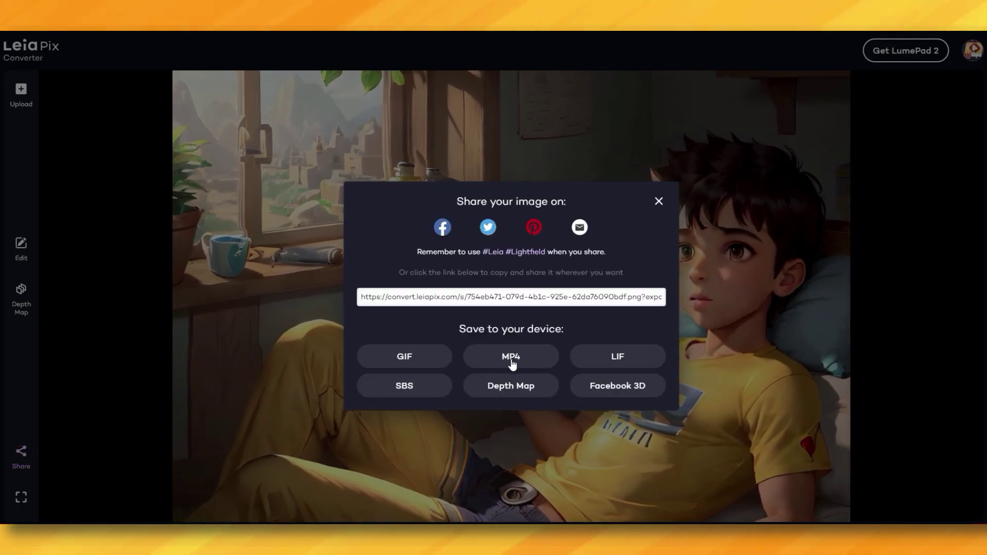
left_click(512, 360)
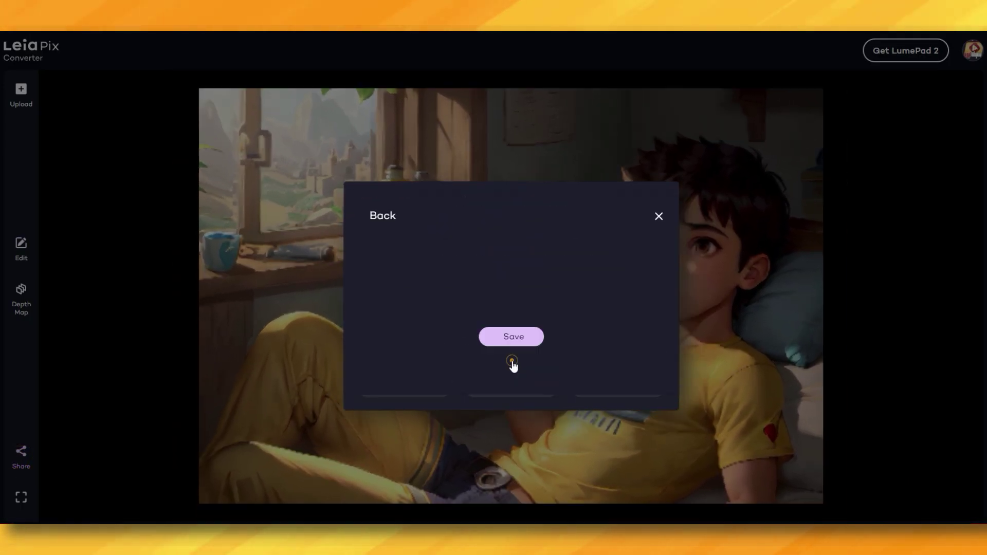
left_click(513, 360)
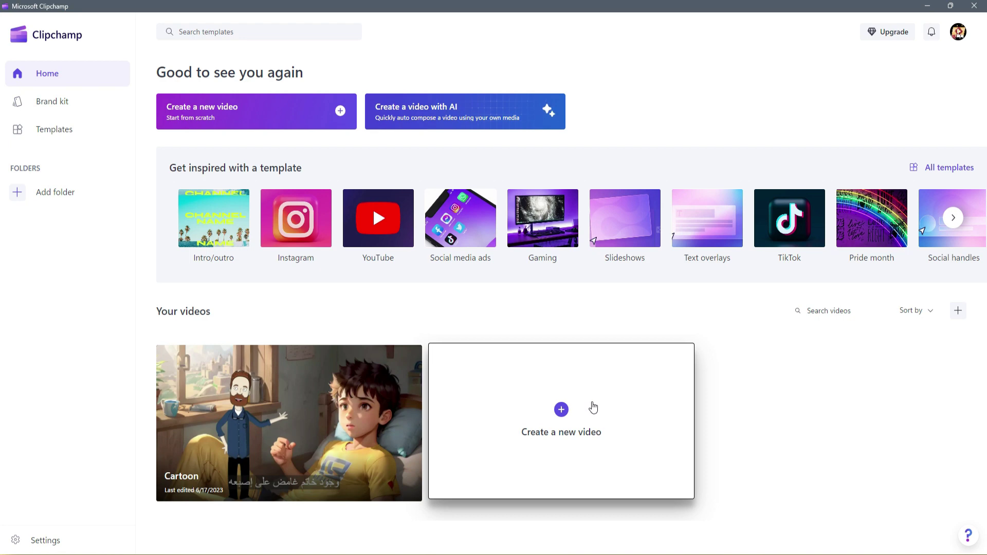
Step: Import the MP4 clips from the 3d folder into a new Clipchamp video and place 12 (1).mp4 on the timeline with 1_AdobeExpress.mp4 above it
key("alt+Tab")
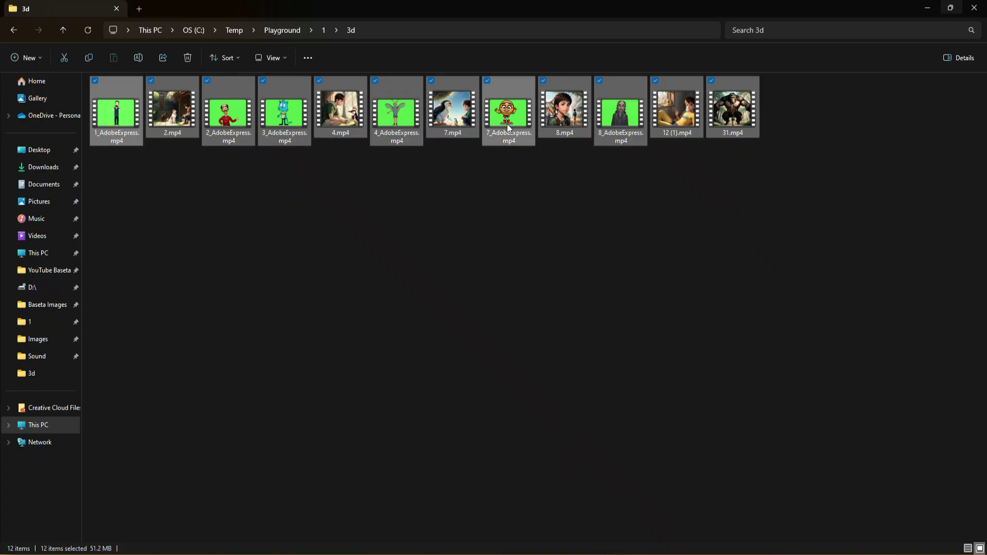
left_click_drag(508, 128, 226, 476)
left_click_drag(225, 475, 228, 478)
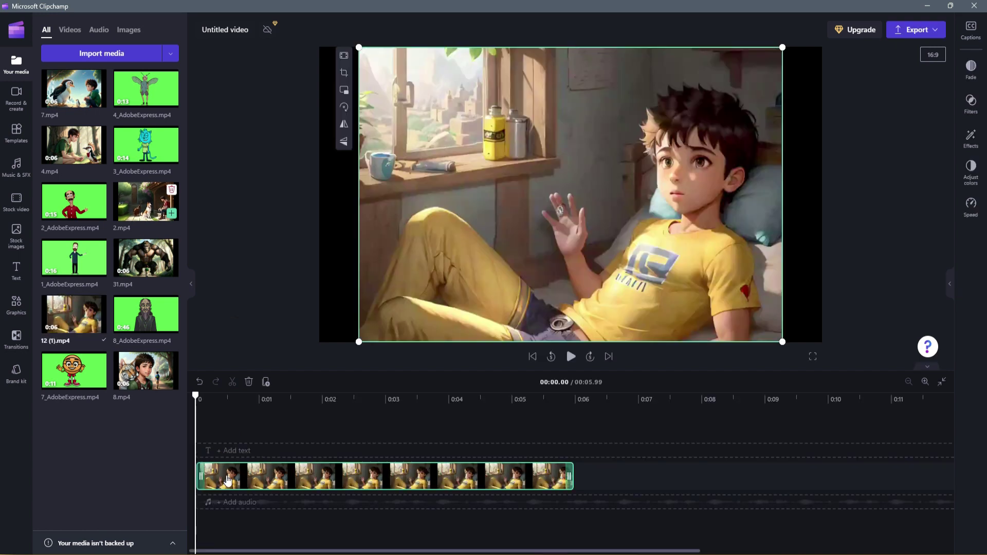
left_click_drag(65, 256, 205, 457)
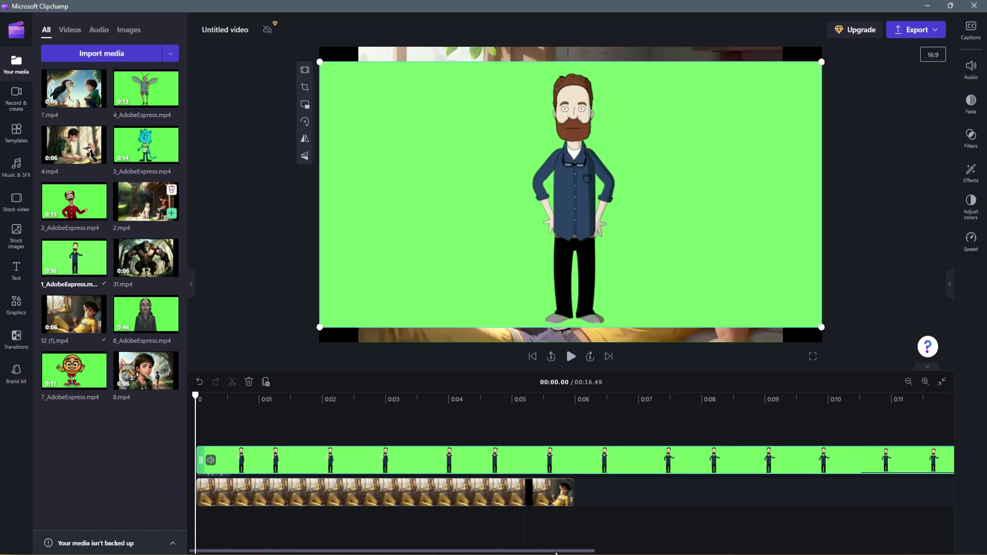
Step: Paste two copies of the 12 (1).mp4 background clip after the original on the same track
left_click_drag(560, 550, 522, 551)
left_click(542, 496)
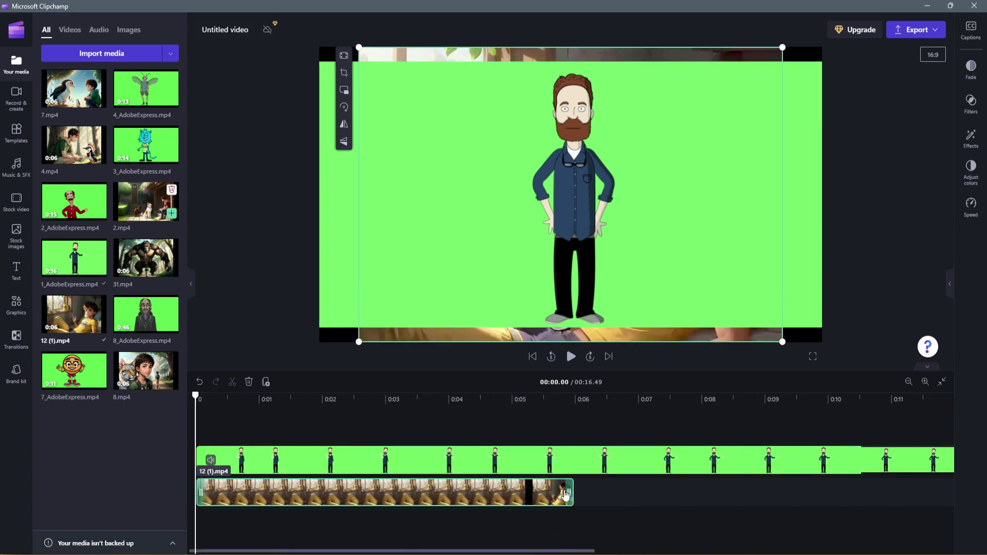
left_click(592, 488)
key("ctrl+v")
scroll(711, 489, "right", 5)
left_click(716, 489)
key("ctrl+v")
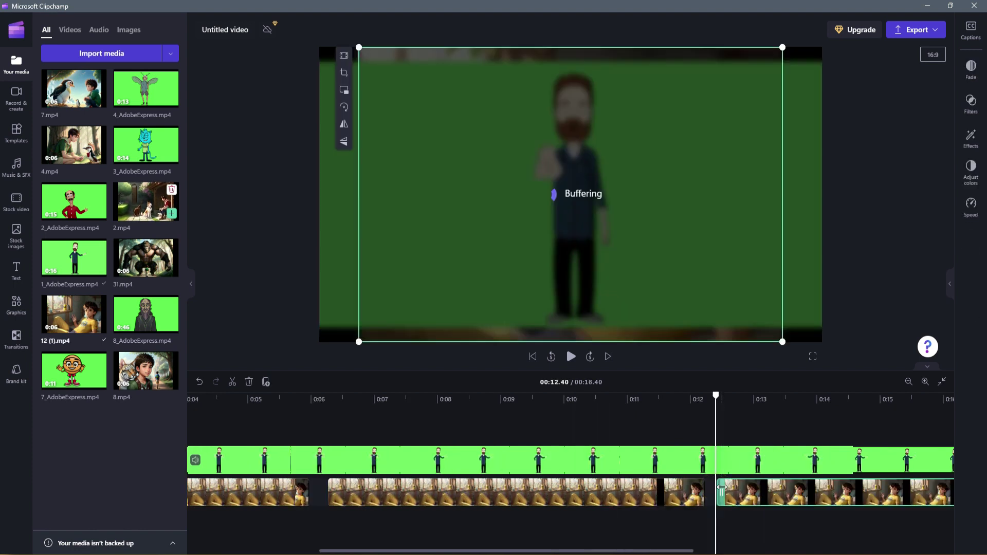
Step: Close the gaps between the background clips and trim the last copy to end with the character clip
left_click_drag(554, 493, 538, 493)
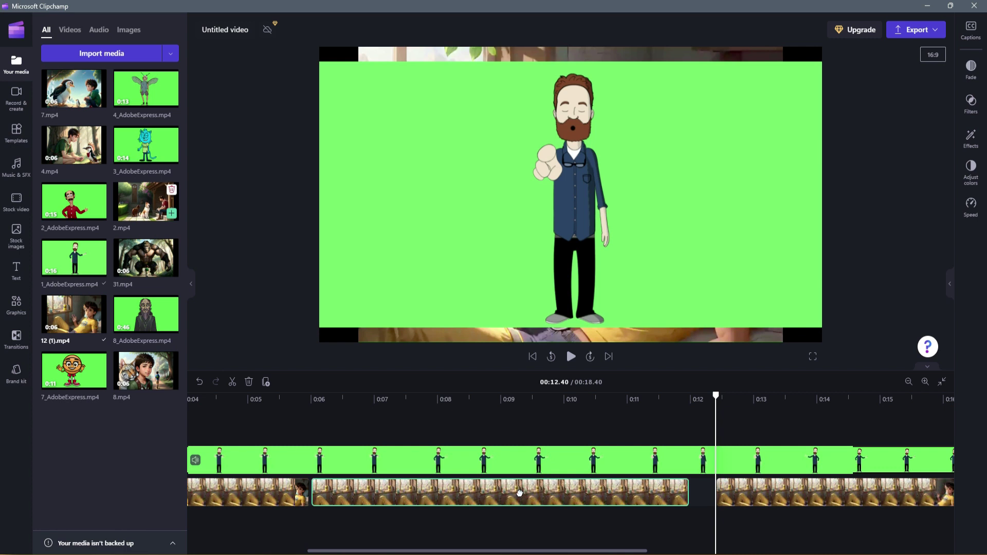
left_click_drag(771, 492, 746, 492)
scroll(746, 493, "right", 4)
left_click_drag(828, 491, 731, 490)
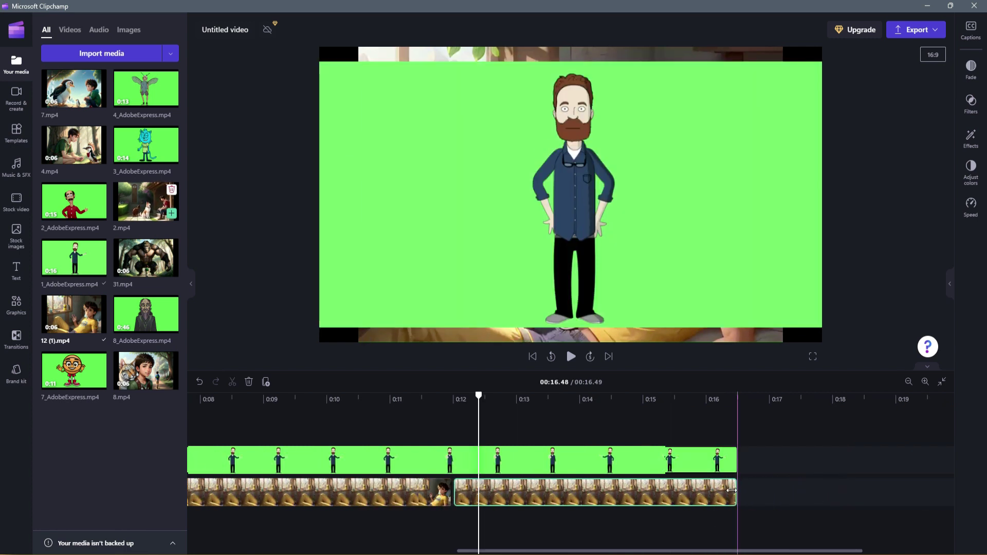
left_click(640, 329)
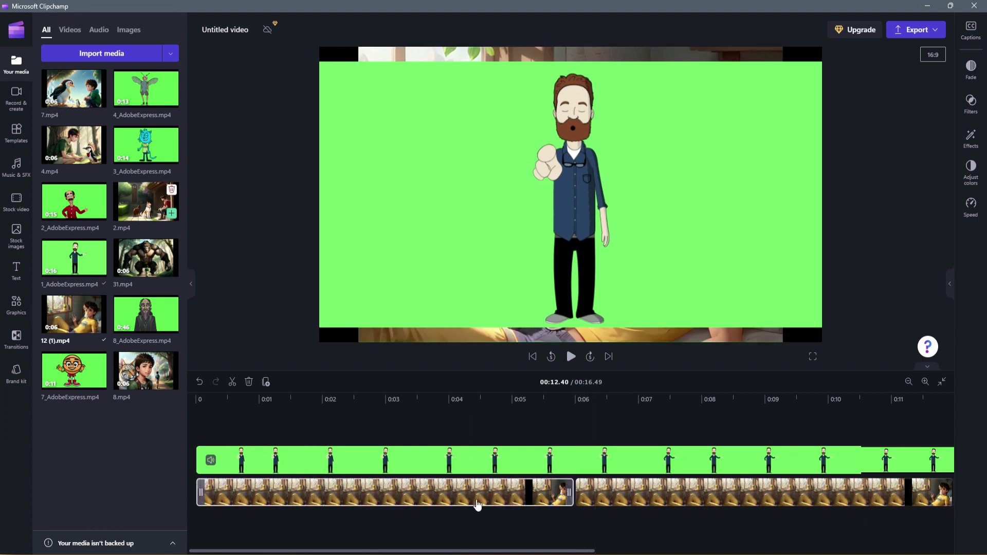
Step: Apply the Green screen effect to 1_AdobeExpress.mp4, move the character over near the window, and check the frame at about 2.69 s
left_click(485, 463)
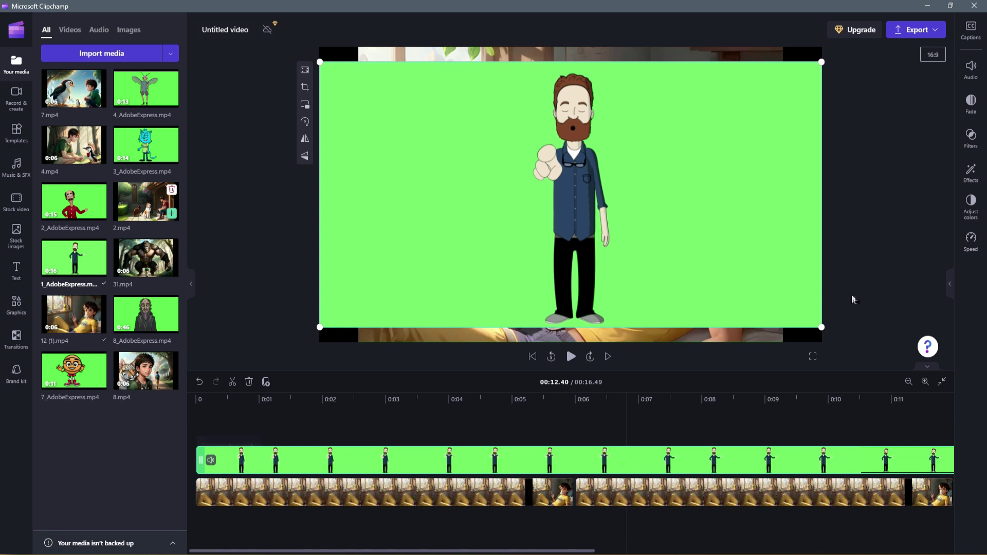
left_click(971, 172)
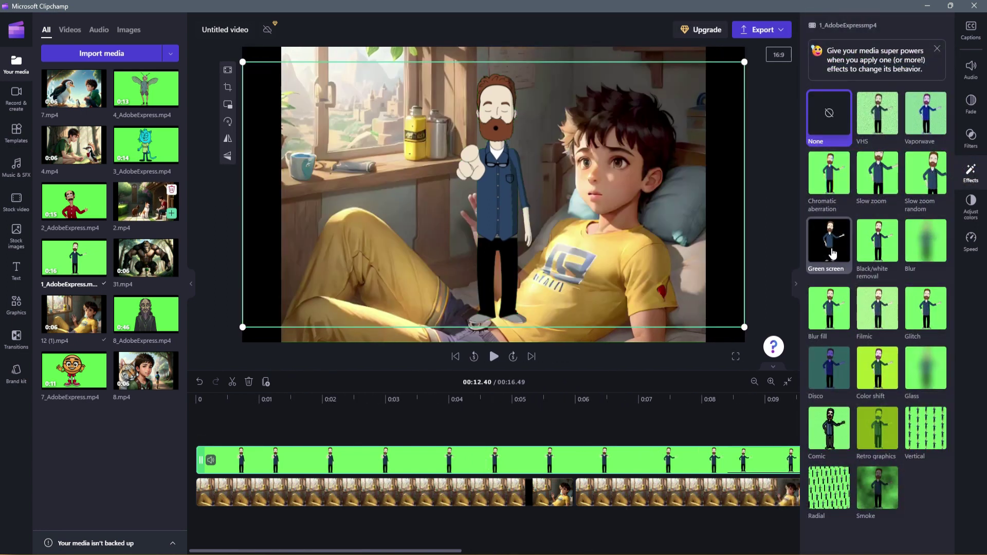
left_click(829, 251)
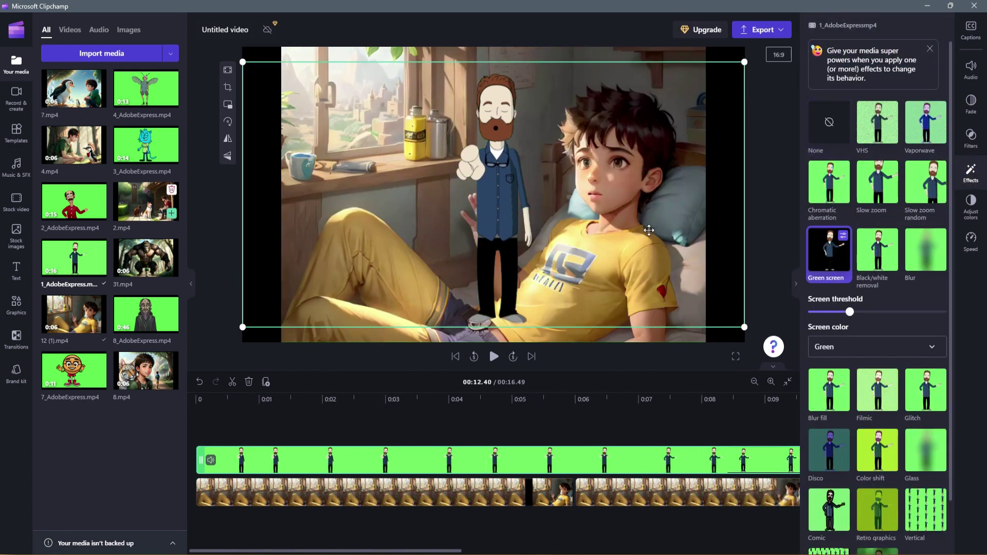
left_click_drag(497, 202, 403, 220)
left_click(365, 397)
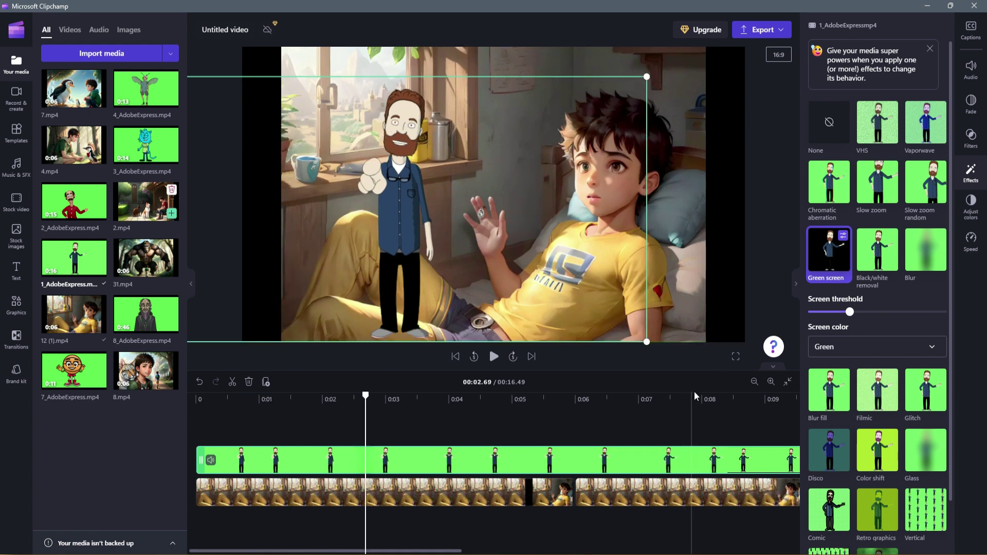
Step: Turn on auto-captions for the video with Arabic (Egypt) as the recognition language
left_click(973, 35)
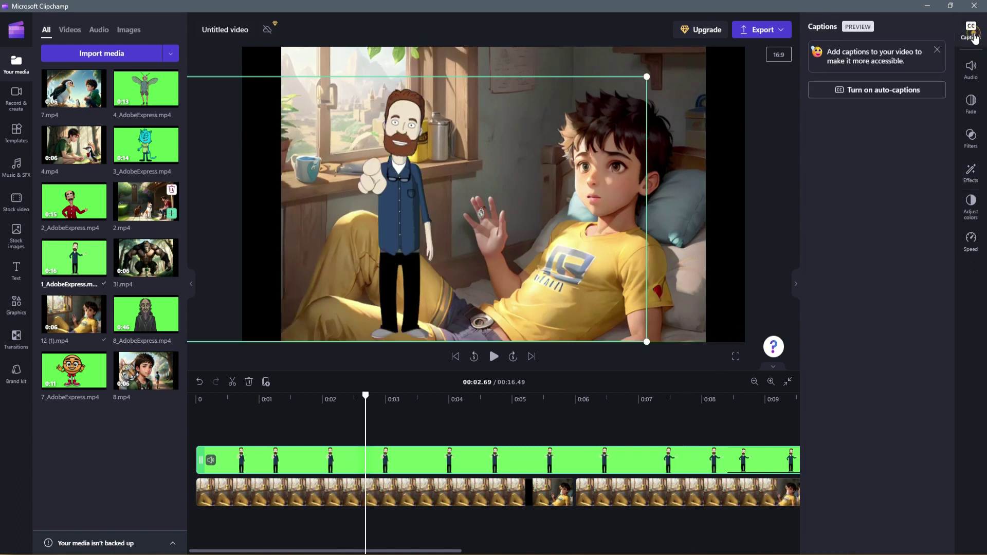
left_click(877, 90)
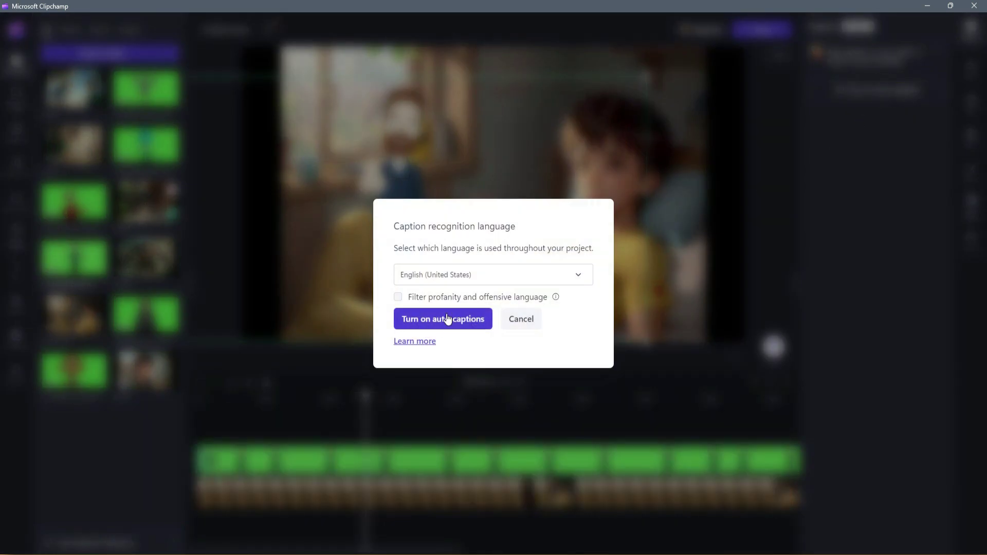
left_click(463, 278)
left_click_drag(589, 388, 587, 306)
left_click(453, 374)
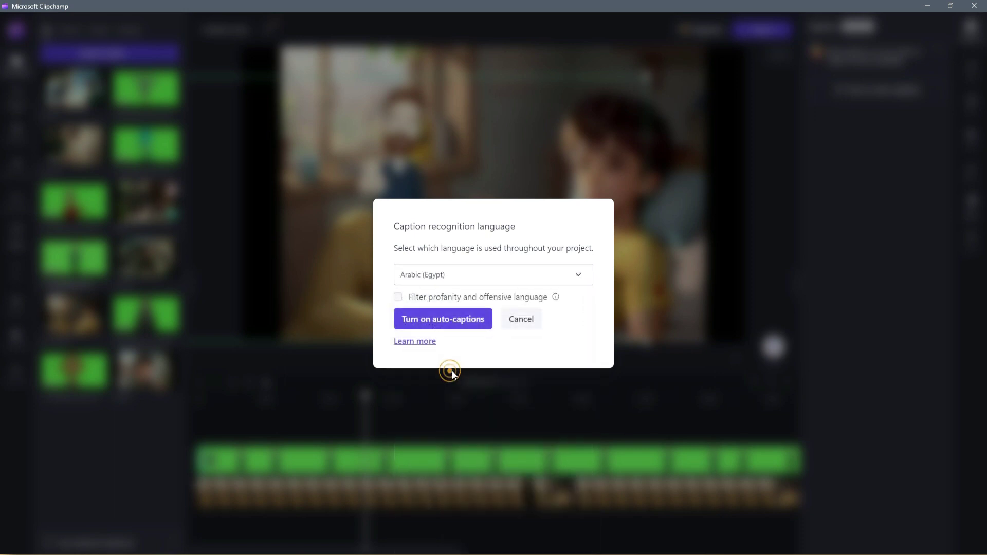
left_click(444, 323)
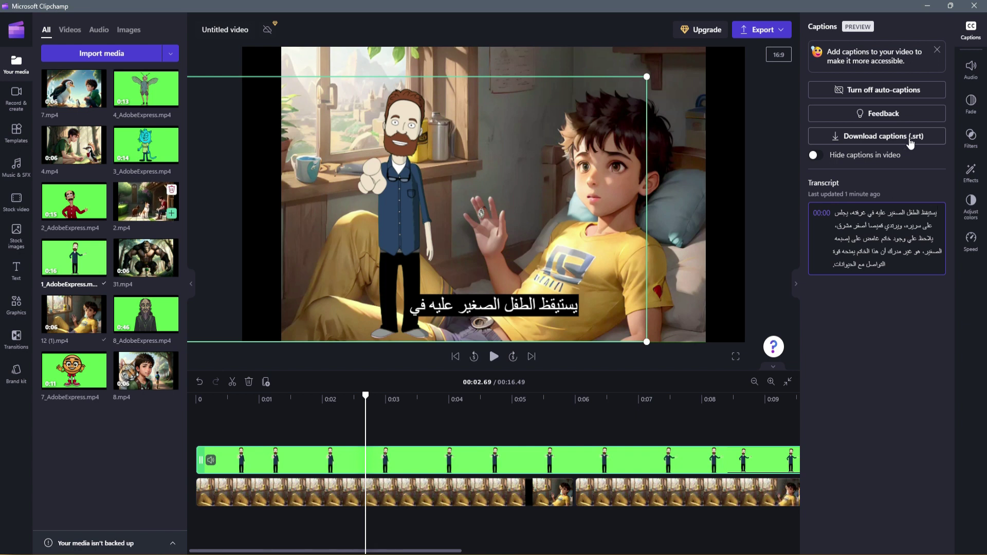
scroll(696, 533, "right", 10)
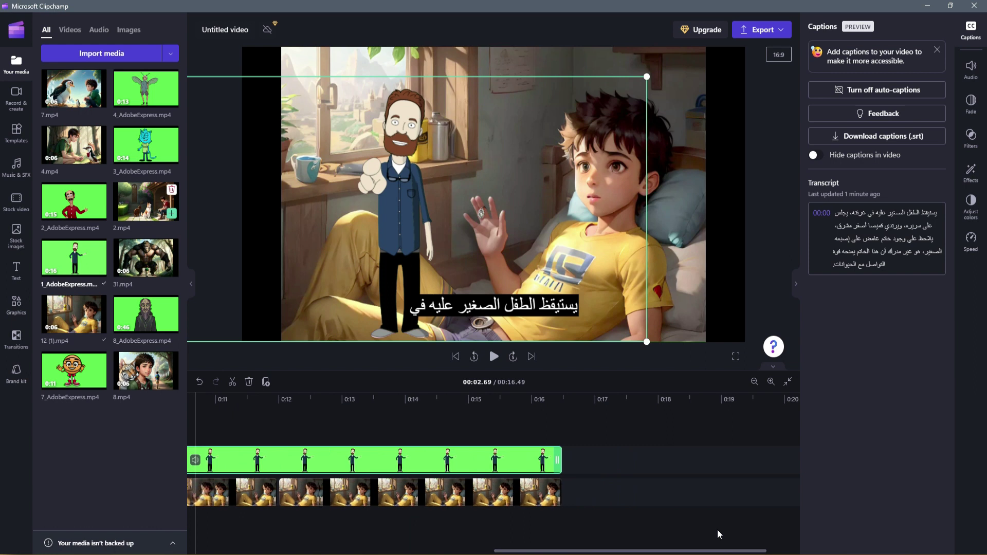
Step: Add the 2.mp4 background clip directly after the last bedroom clip on the same track and check the cut between them
left_click_drag(146, 202, 582, 501)
left_click(549, 397)
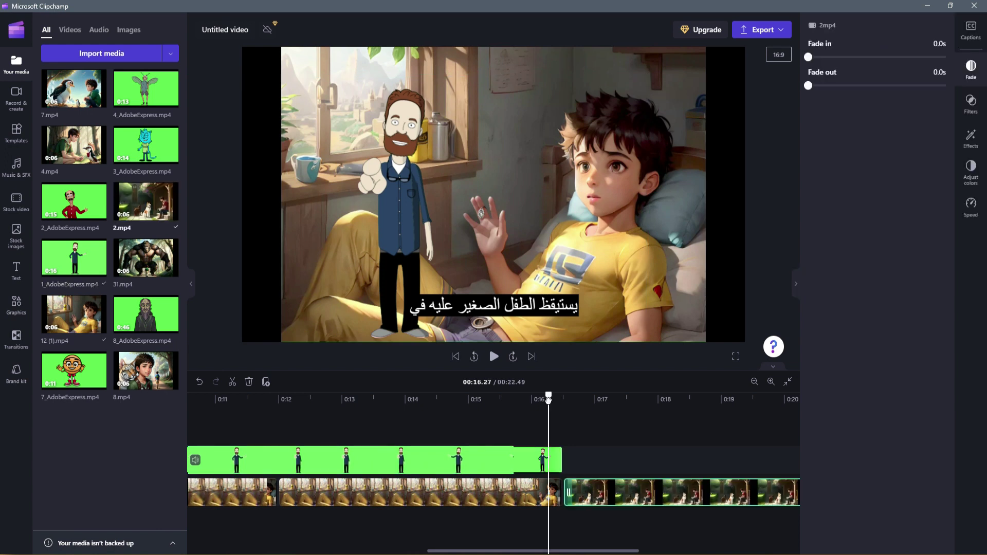
mouse_move(560, 396)
left_mouse_down()
mouse_move(569, 396)
mouse_move(555, 396)
left_mouse_up()
left_click(577, 398)
Step: Add a Liquid streaks transition between the last bedroom clip and 2.mp4, and preview it by scrubbing across the join
left_click(16, 338)
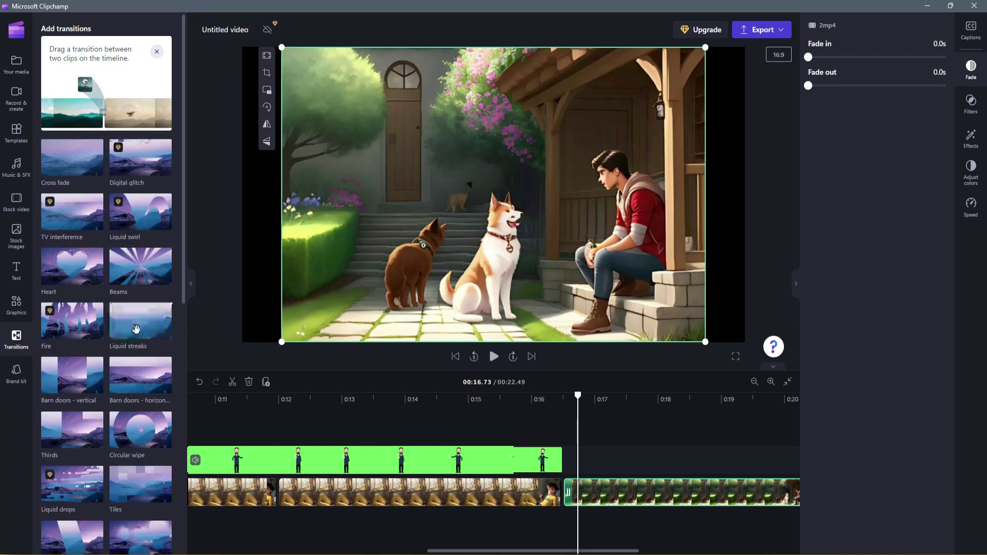
mouse_move(141, 330)
left_mouse_down()
mouse_move(405, 369)
mouse_move(564, 500)
left_mouse_up()
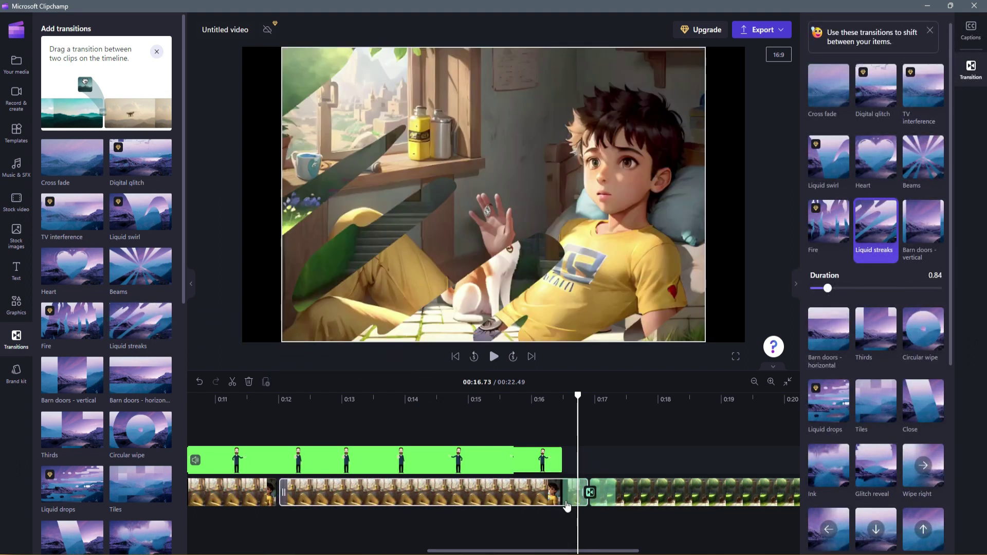
left_click(536, 397)
left_click_drag(539, 397, 606, 400)
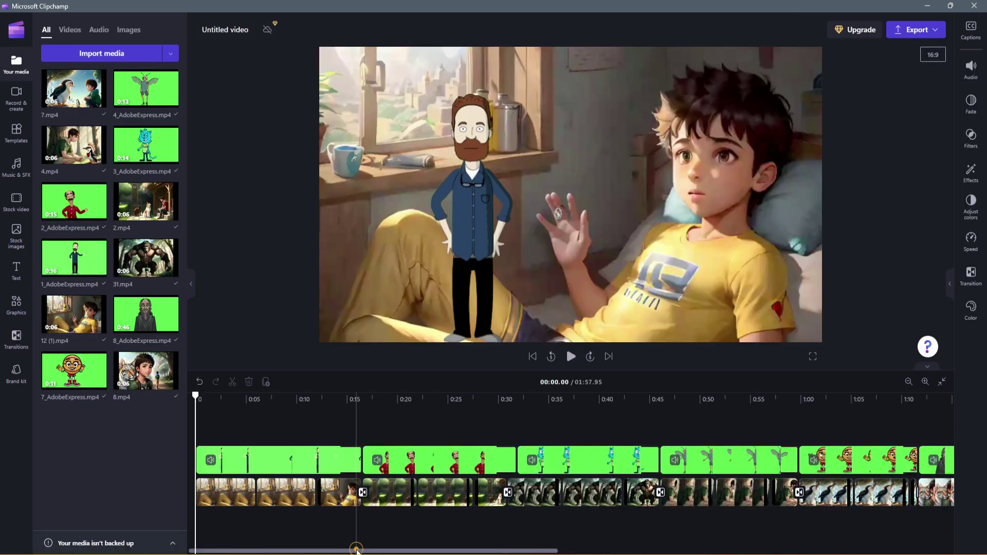
Step: Look over the remaining scenes of the assembled story and open the video quality choices for export
left_click_drag(357, 549, 516, 535)
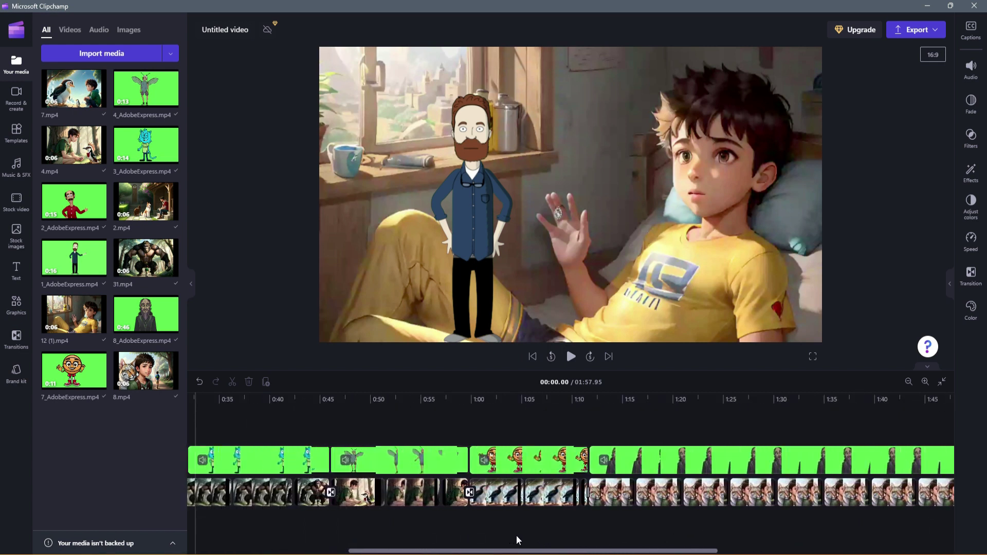
left_click(932, 31)
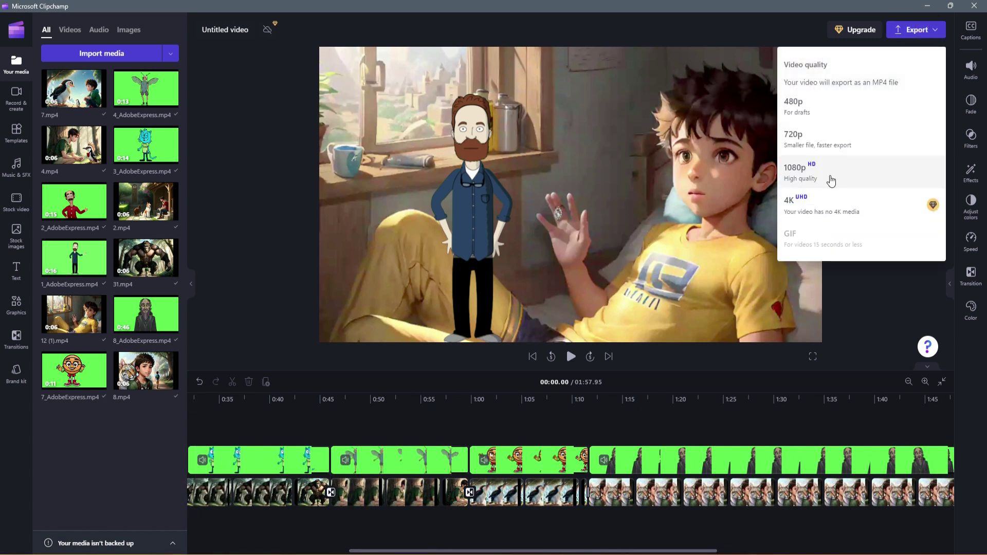